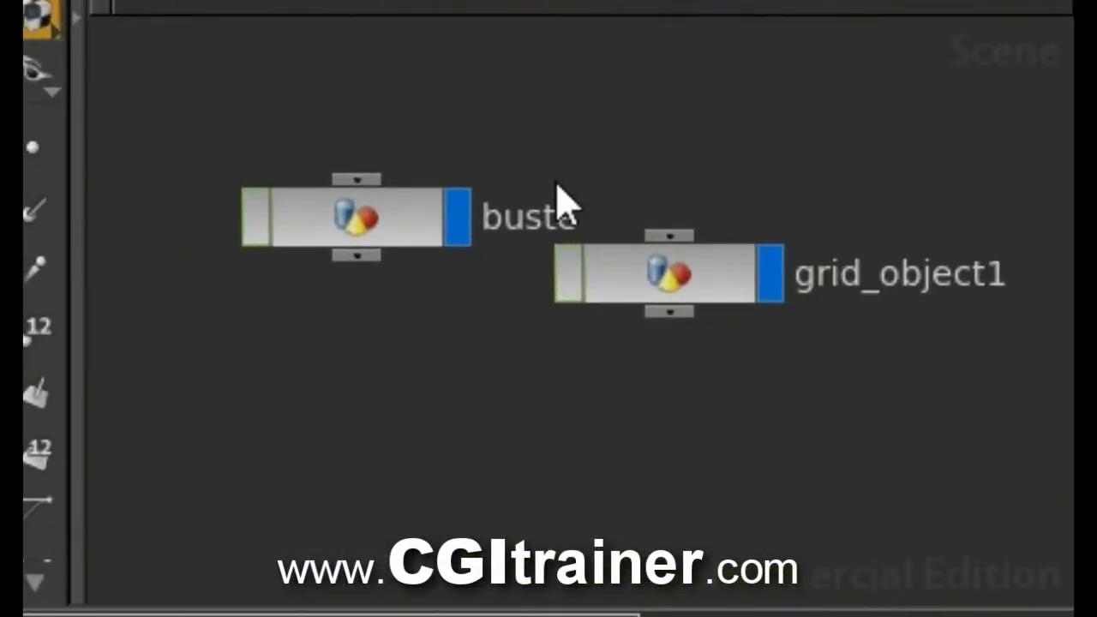
Lay out the object nodes and add a spot light beside the bust in the scene.
key(l)
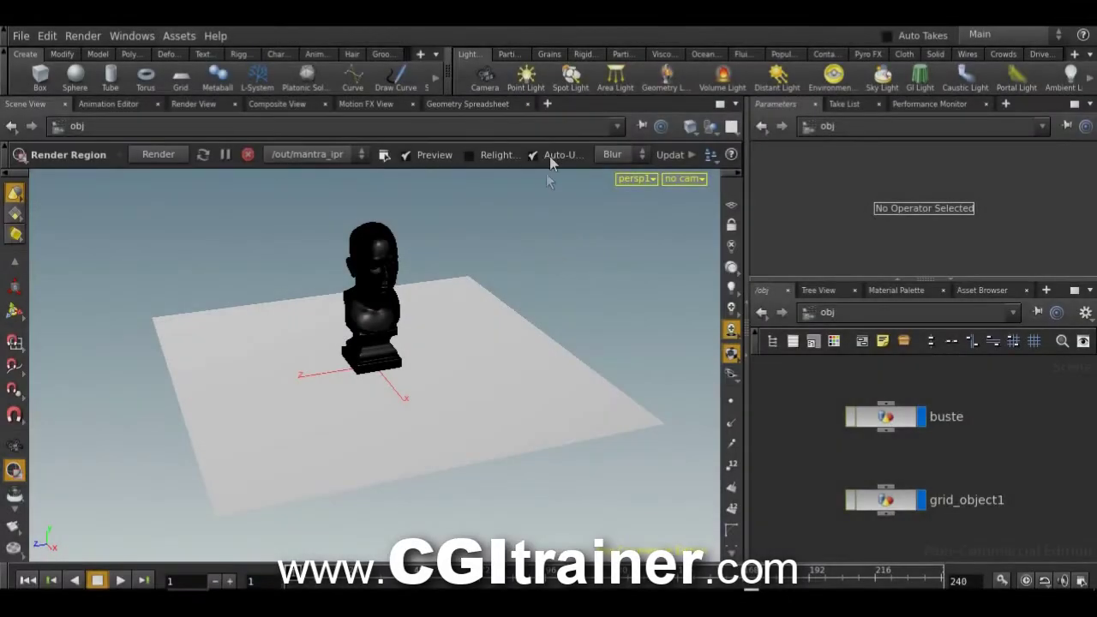
click(569, 77)
click(230, 388)
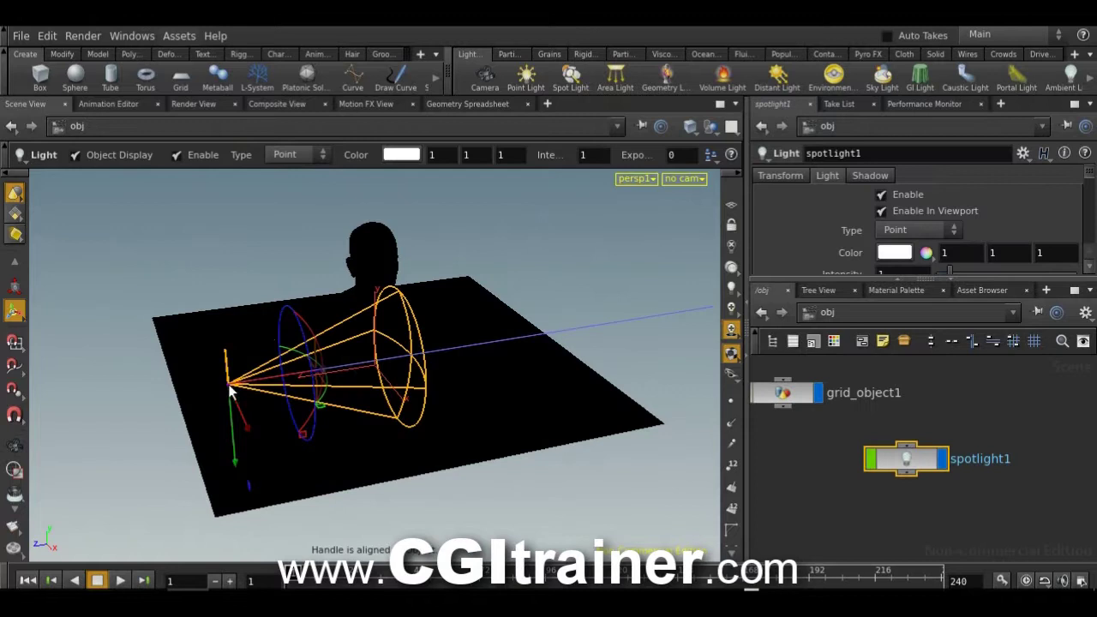
Turn on viewport ambient occlusion, raise the spot light above the grid and pull it back from the bust.
click(731, 329)
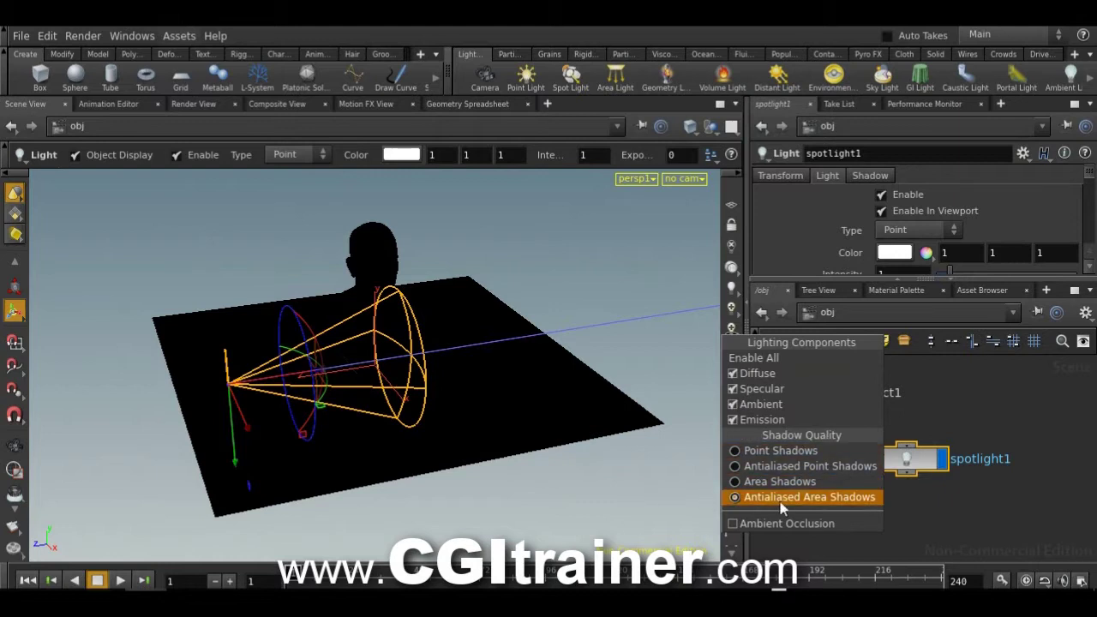
click(805, 523)
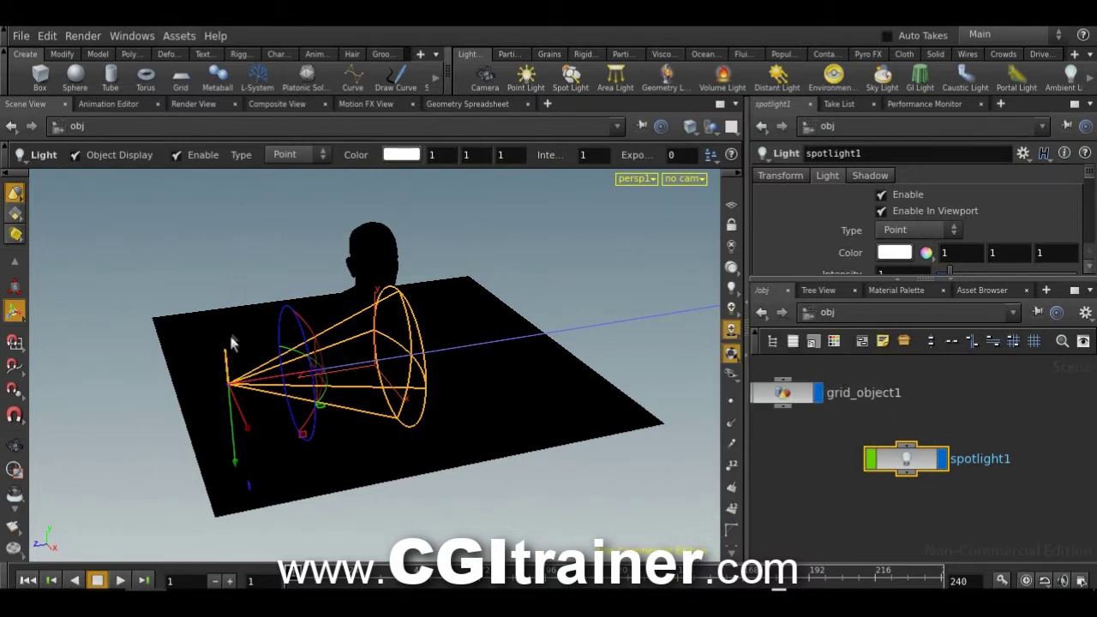
drag(234, 454, 243, 377)
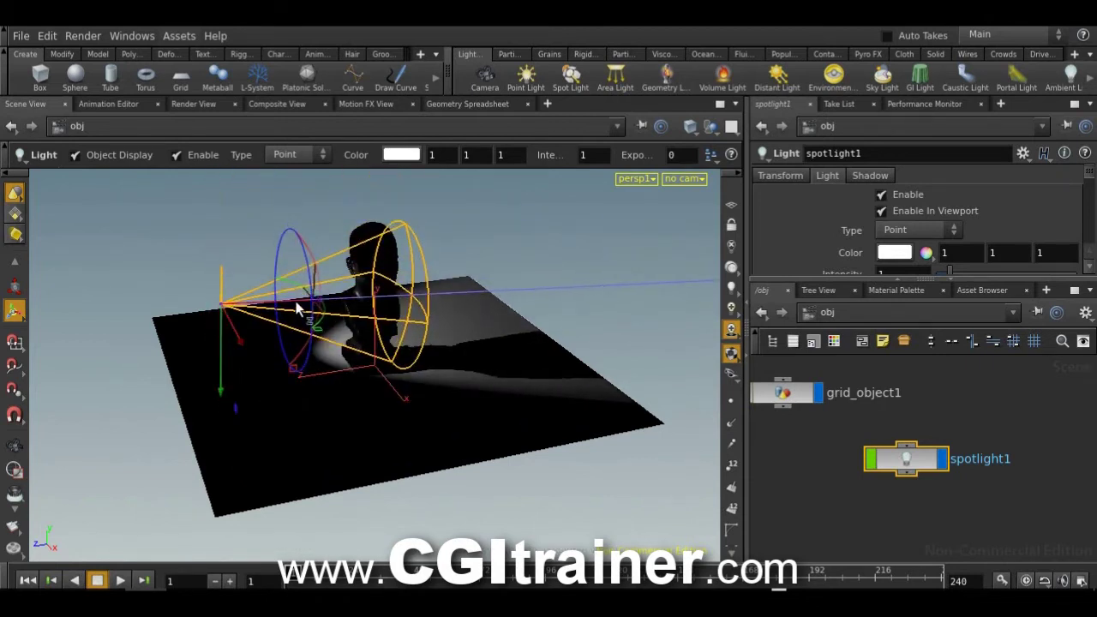
drag(304, 313, 204, 310)
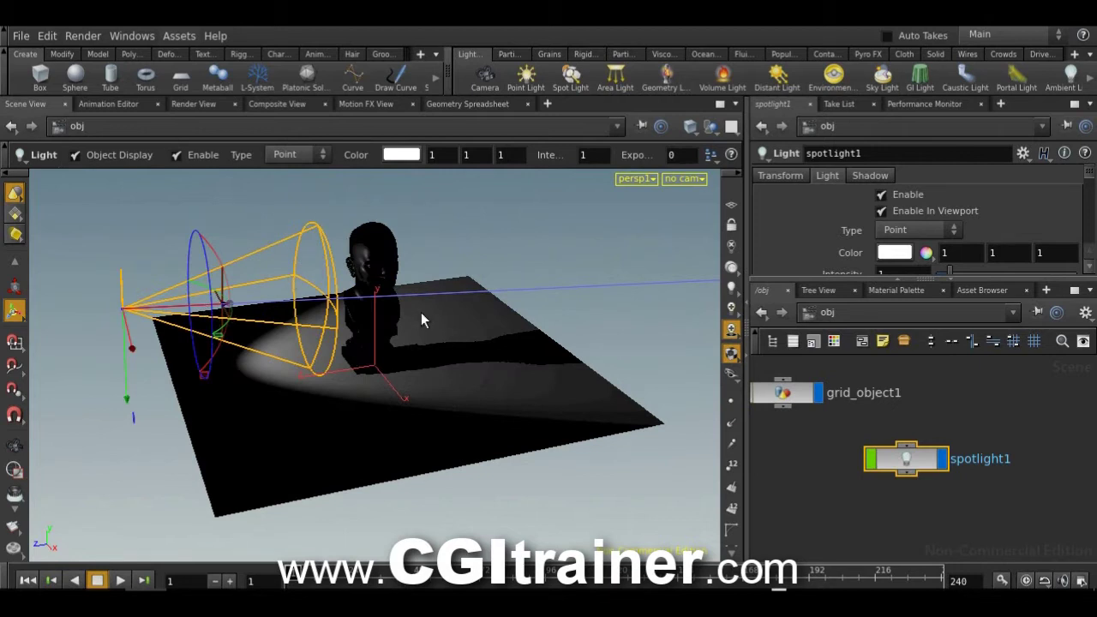
Look through spotlight1 with the camera locked to the view, orbit to aim it diagonally down at the bust, and release the lock.
click(696, 181)
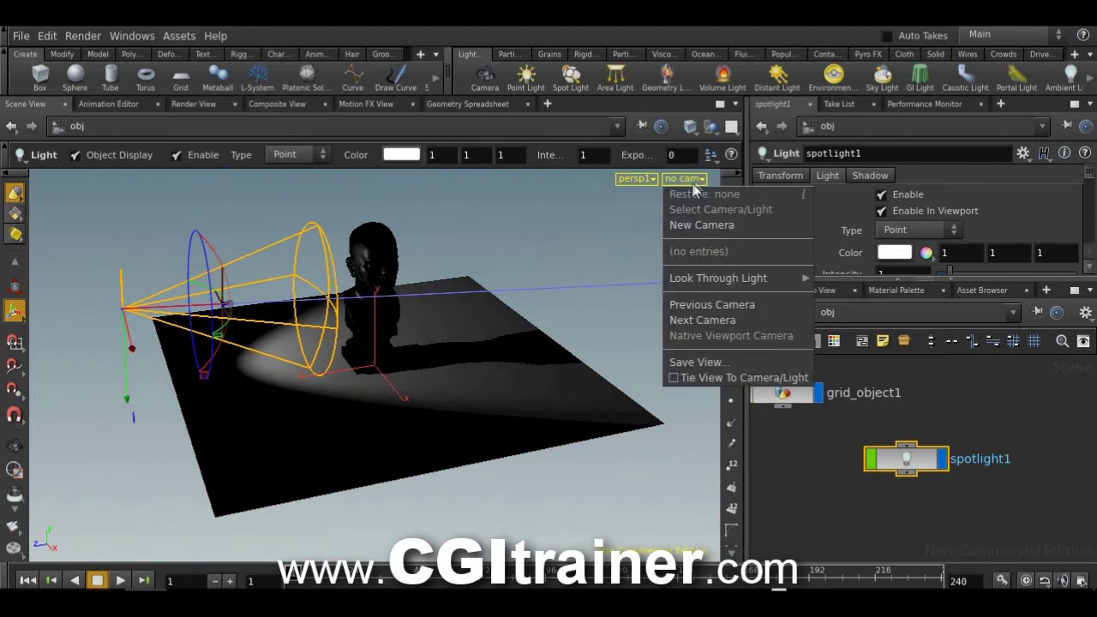
mouse_move(725, 280)
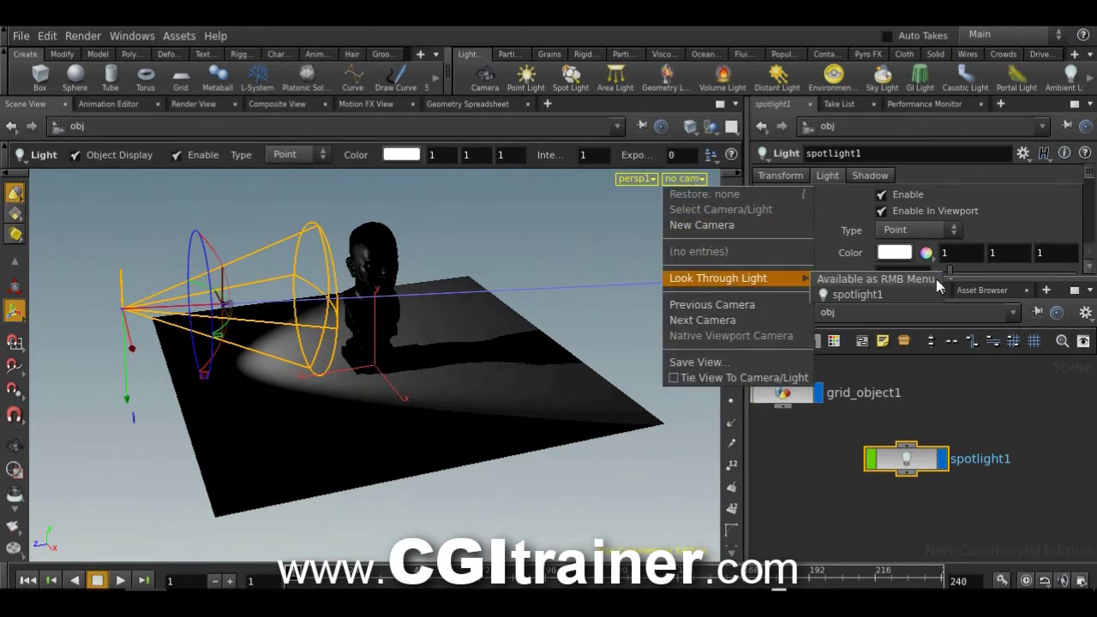
click(896, 295)
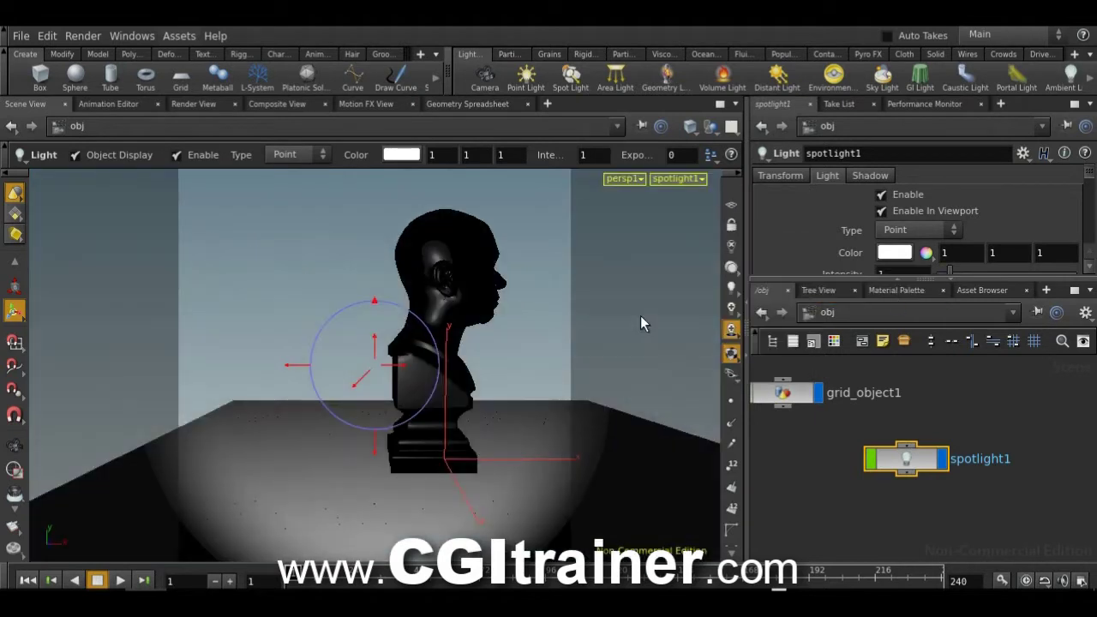
click(731, 225)
alt+drag(371, 379, 459, 377)
click(732, 224)
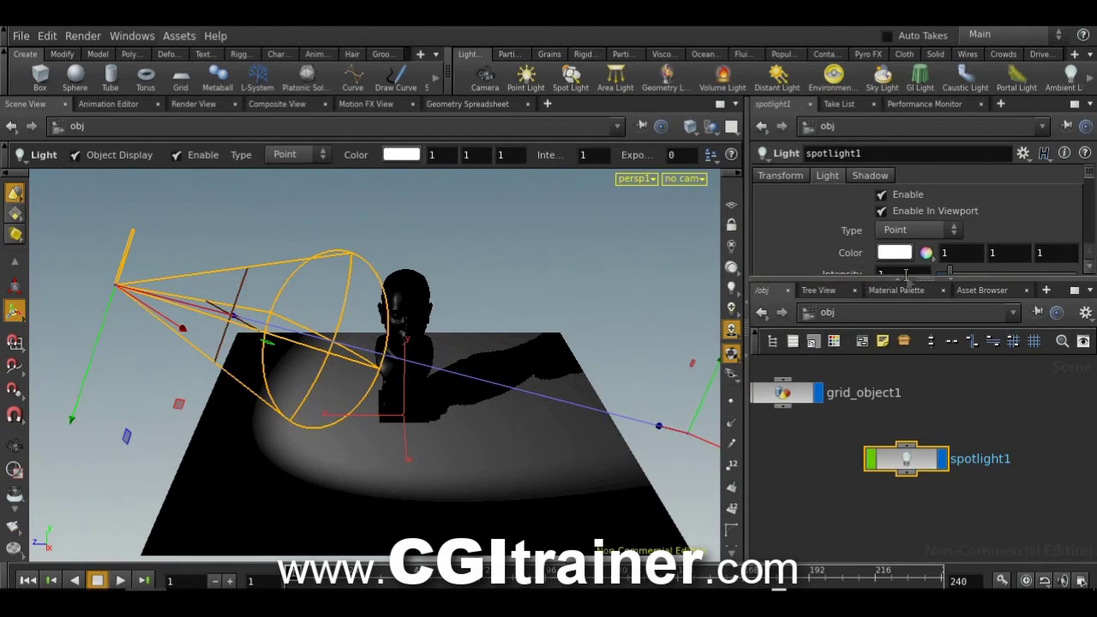
Enlarge the spotlight's parameter area, check its transform values and return to its light settings.
drag(924, 279, 924, 420)
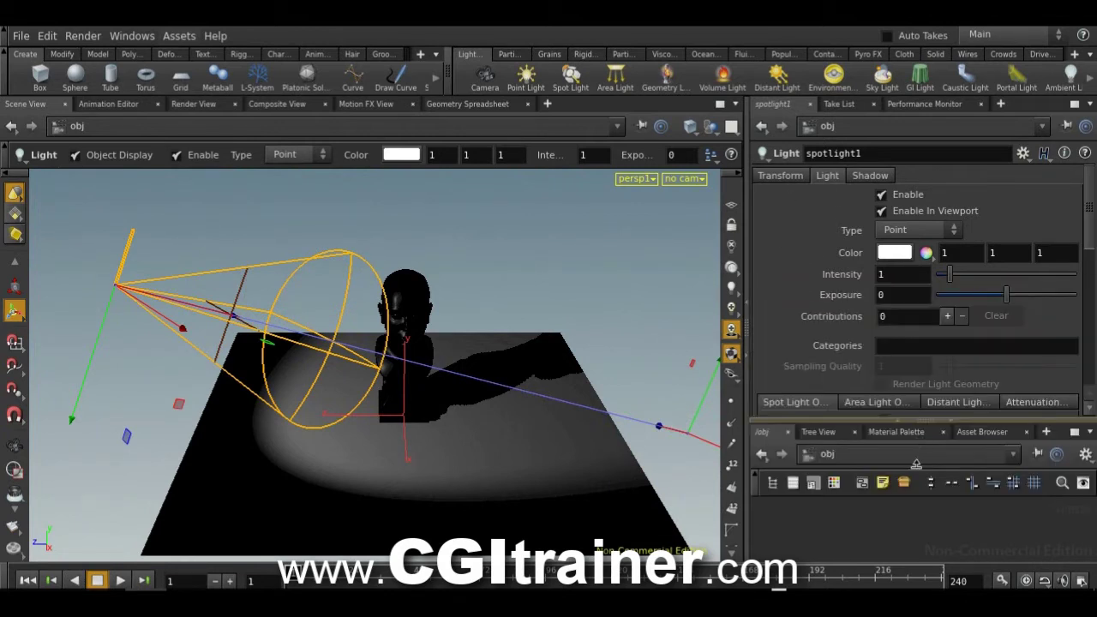
click(782, 176)
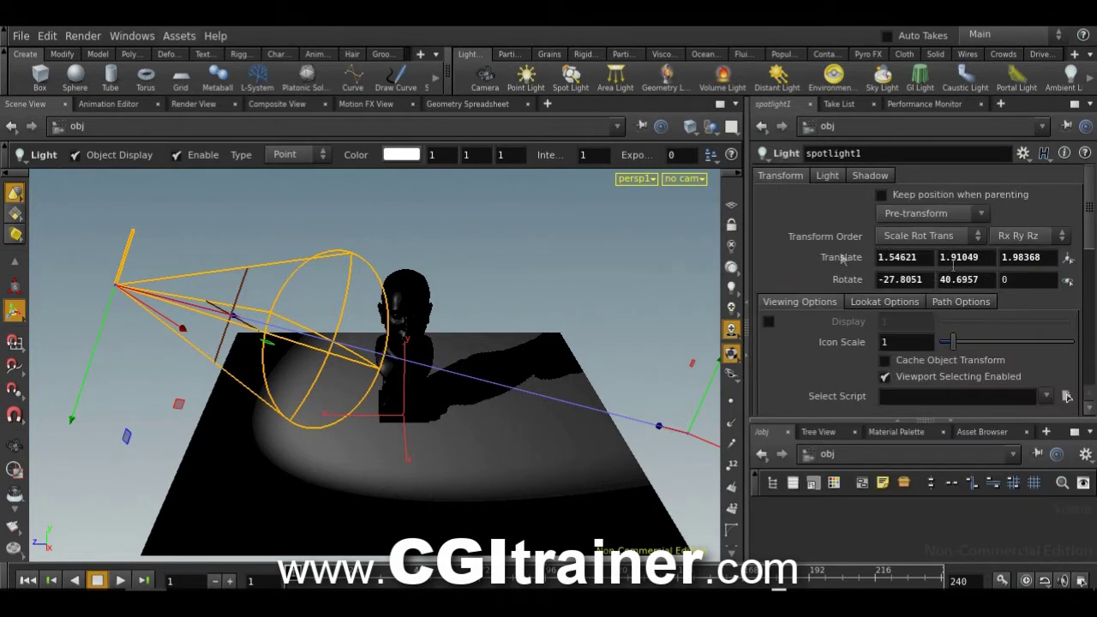
click(827, 177)
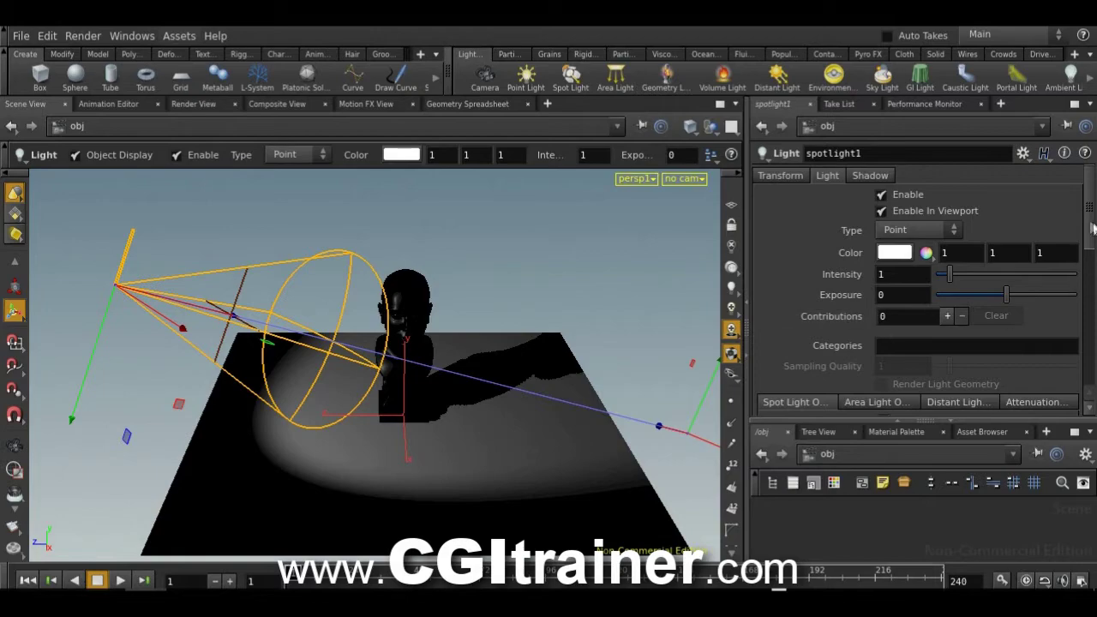
Try spot light cone settings with a cone angle of 50, cone delta of 0 and cone rolloff of 4.23.
scroll(1092, 228, down, 5)
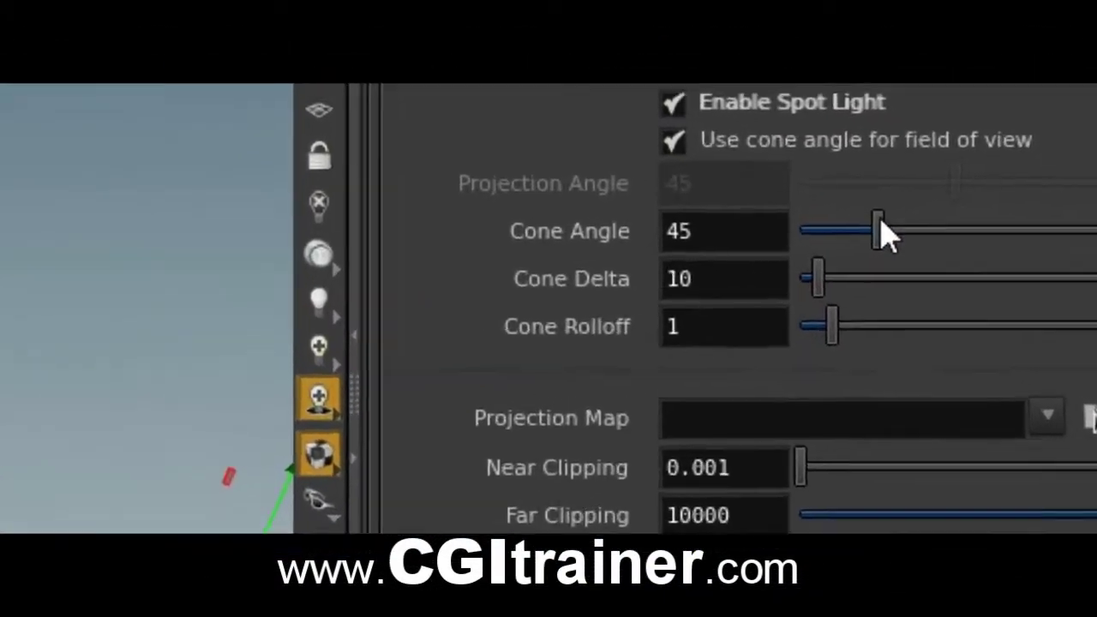
drag(879, 231, 904, 230)
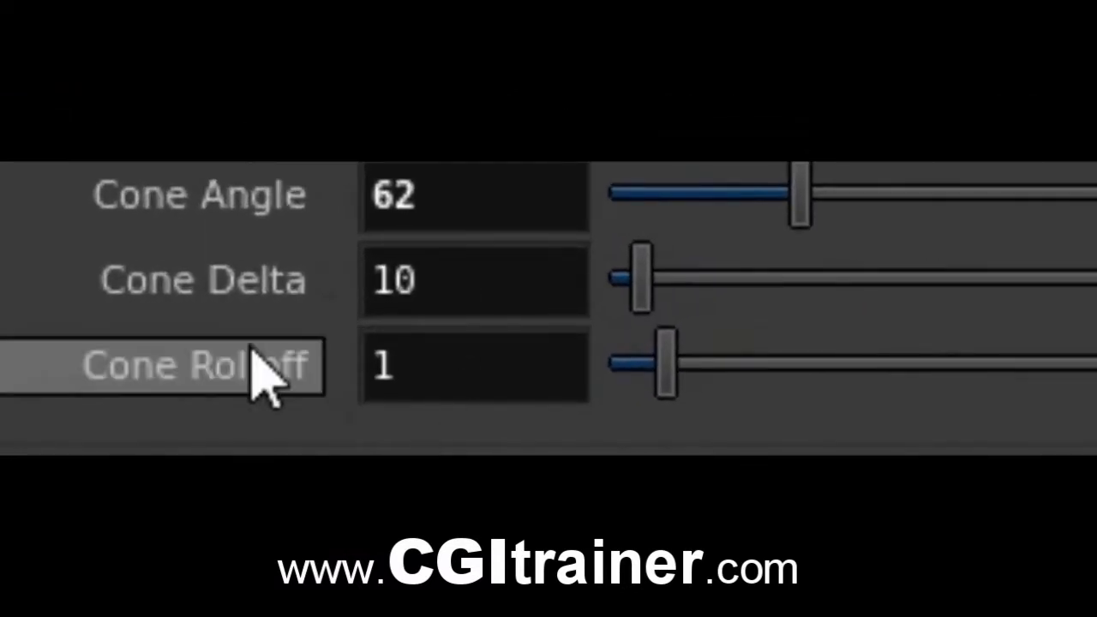
drag(637, 371, 757, 387)
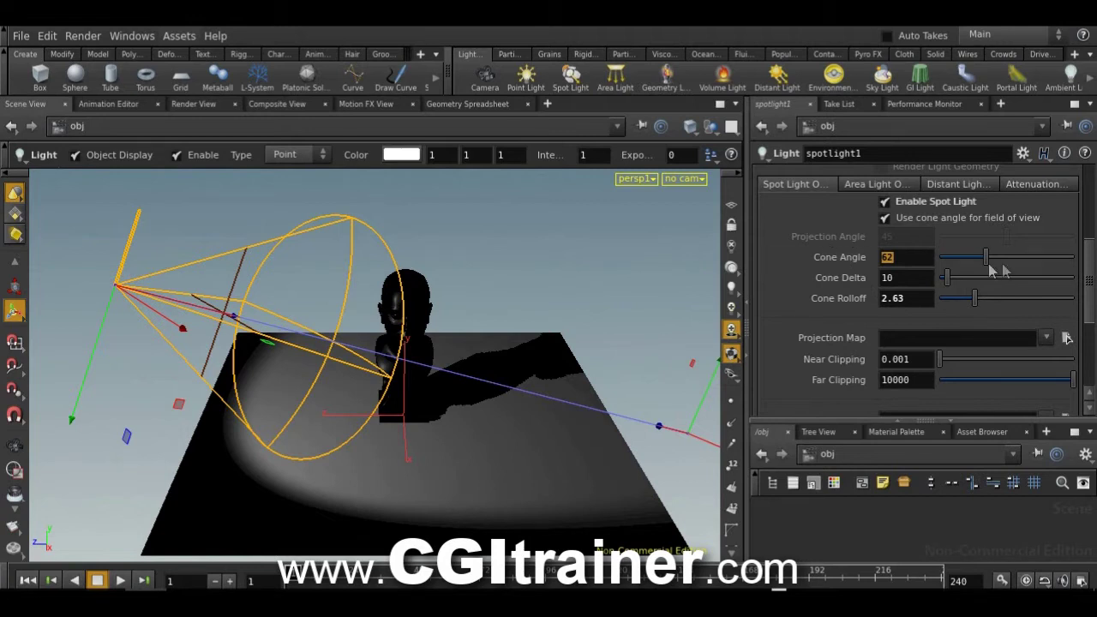
drag(946, 279, 904, 282)
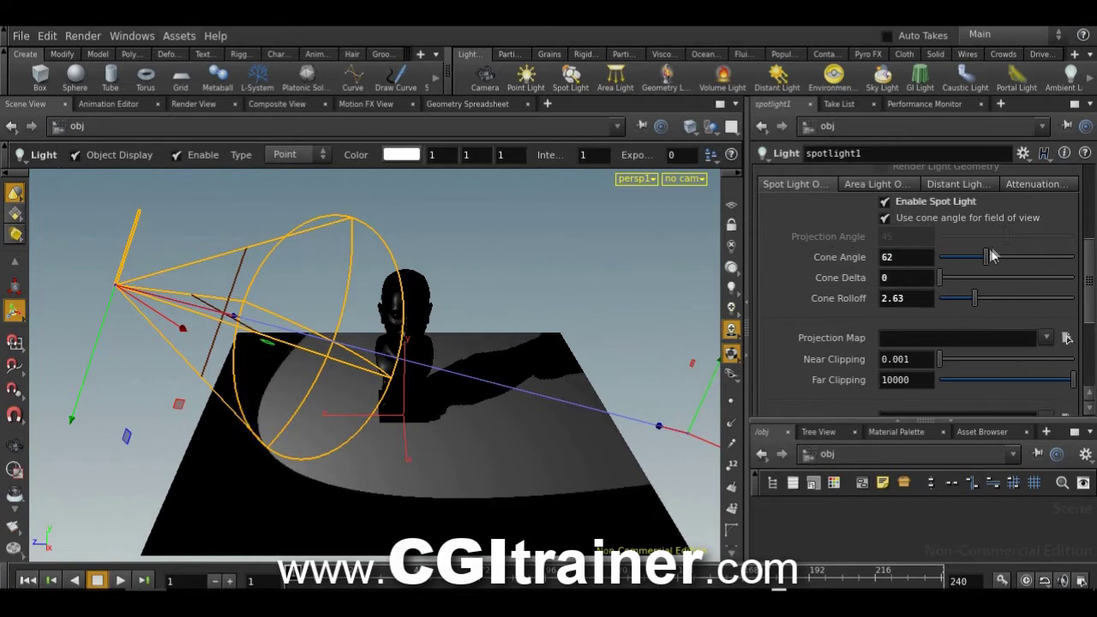
drag(992, 261, 996, 298)
Render a region around the bust and set the cone rolloff to 2.69 and the cone delta to 10.
click(15, 469)
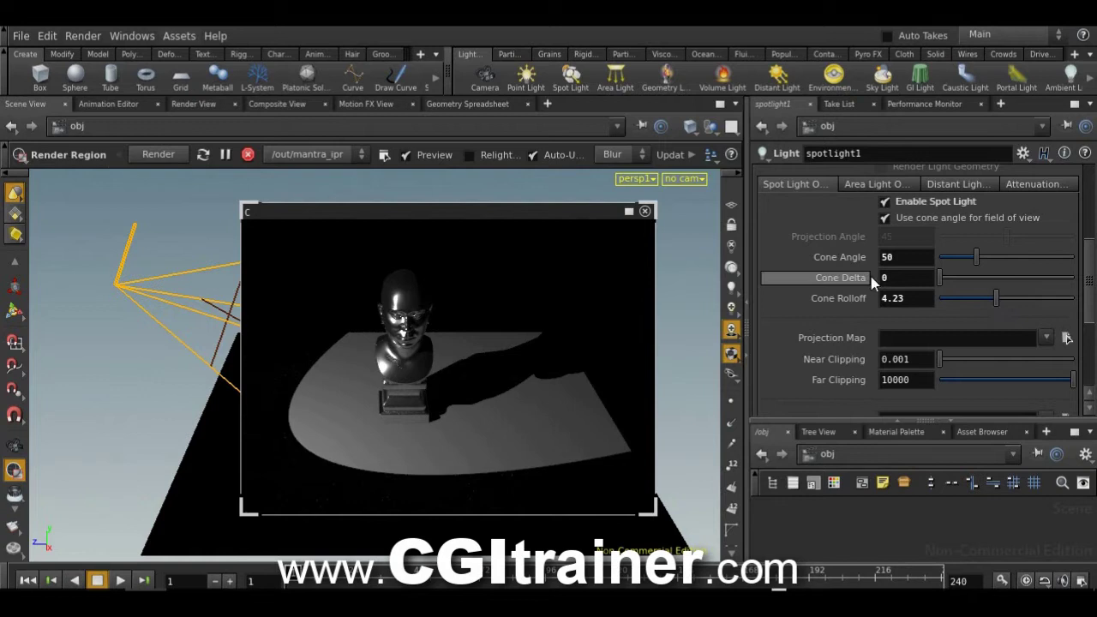
mouse_move(991, 296)
mouse_down()
mouse_move(1043, 298)
mouse_move(974, 307)
mouse_up()
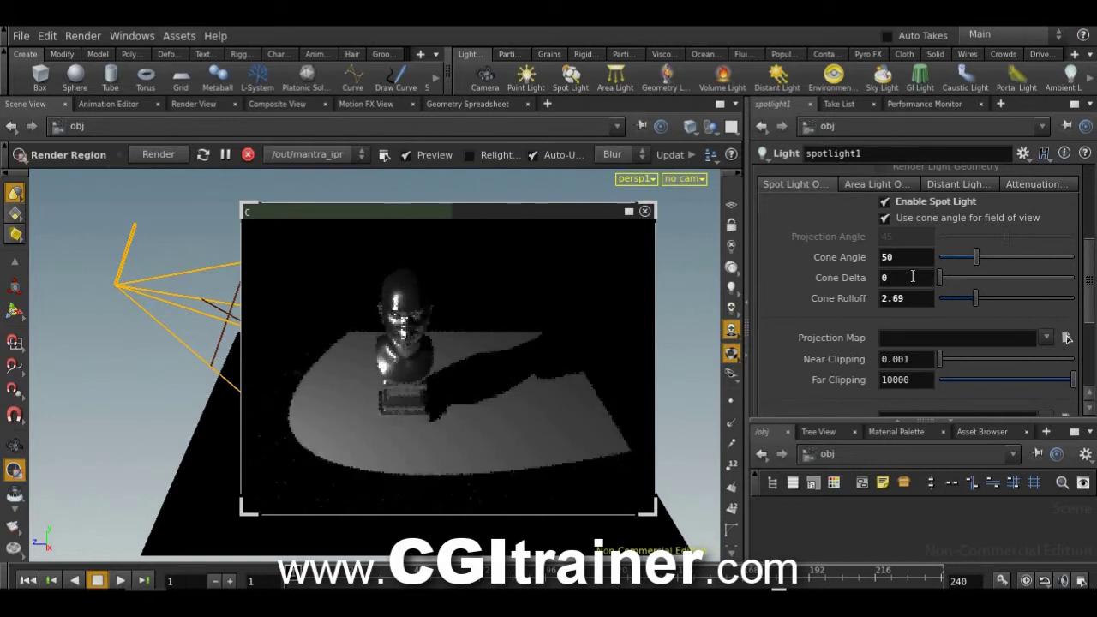
text(10)
key(Return)
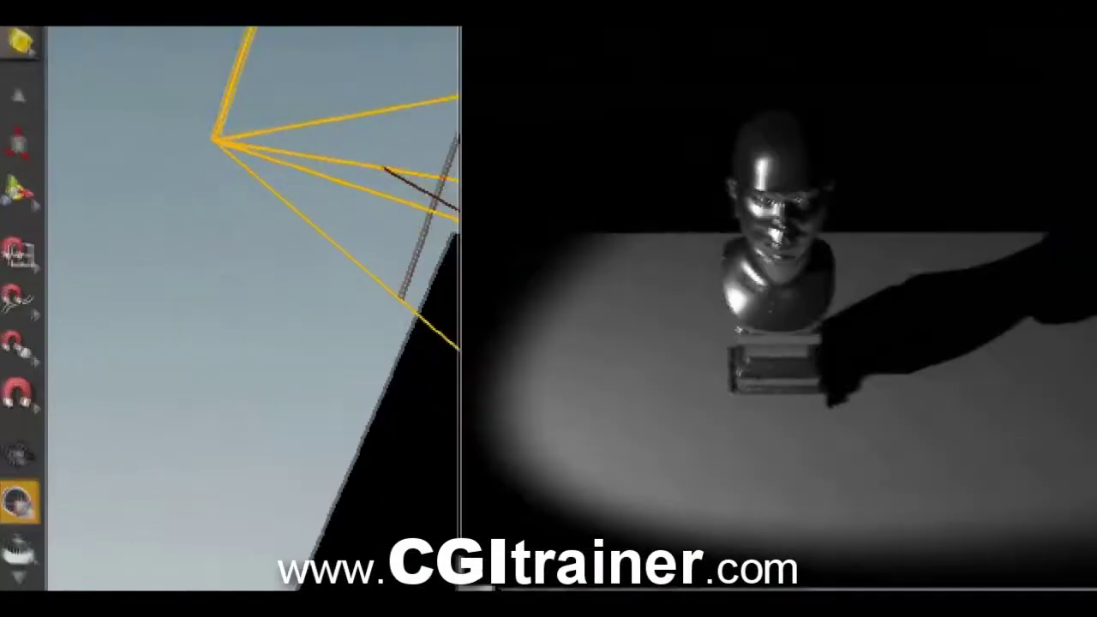
Set the cone angle to 60, cone rolloff to 7.05, cone delta to 17 and near clipping to 0.
drag(295, 365, 273, 398)
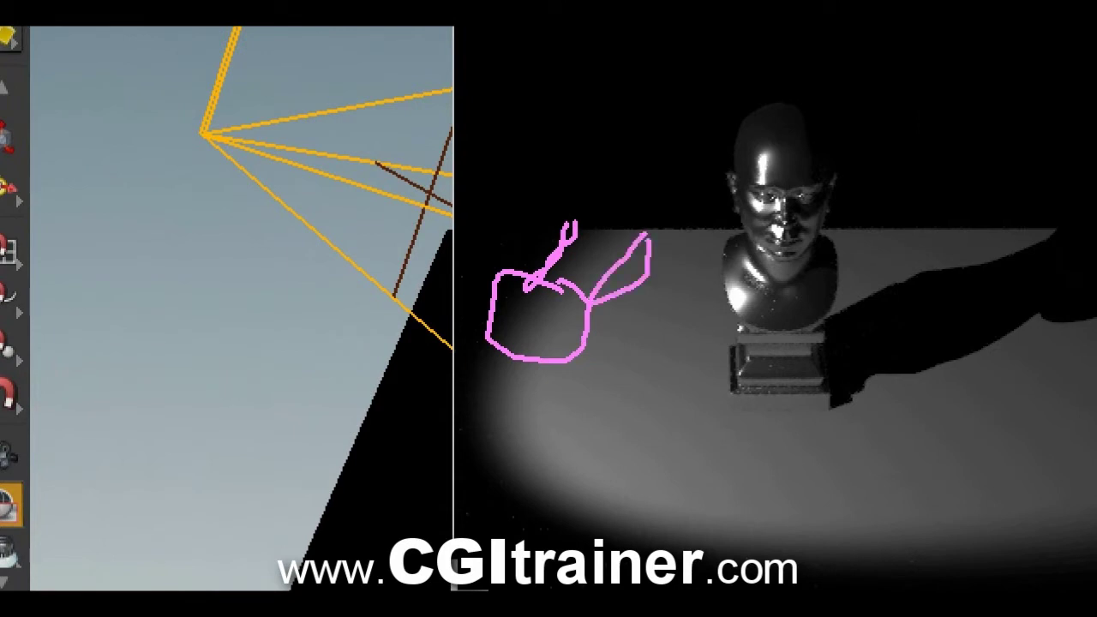
drag(615, 176, 615, 189)
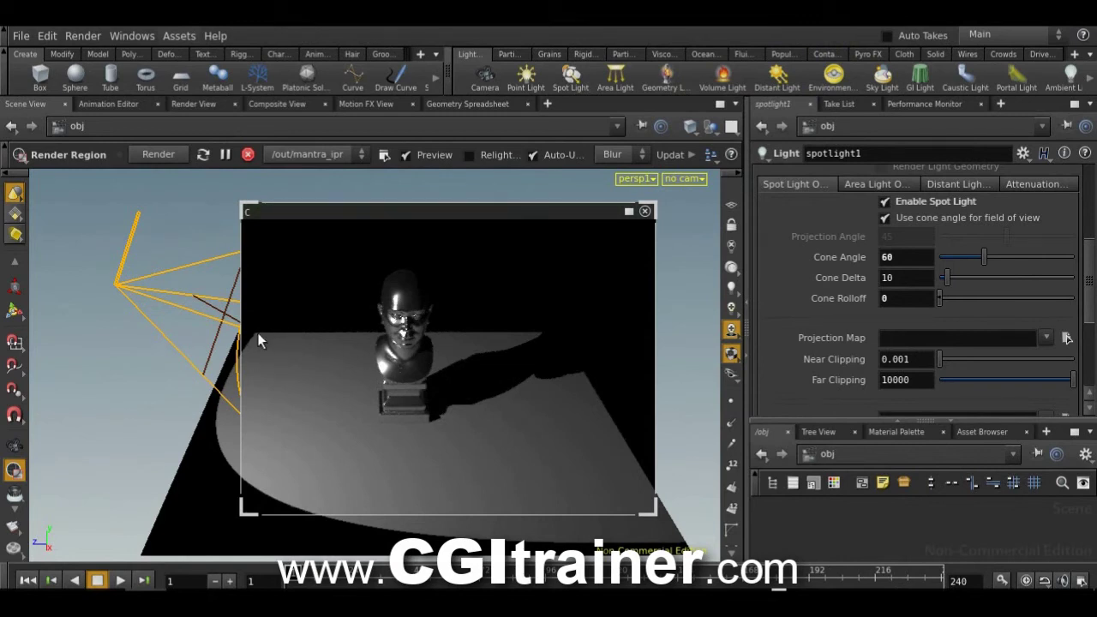
mouse_move(1039, 305)
mouse_down()
mouse_move(1011, 305)
mouse_move(1033, 300)
mouse_up()
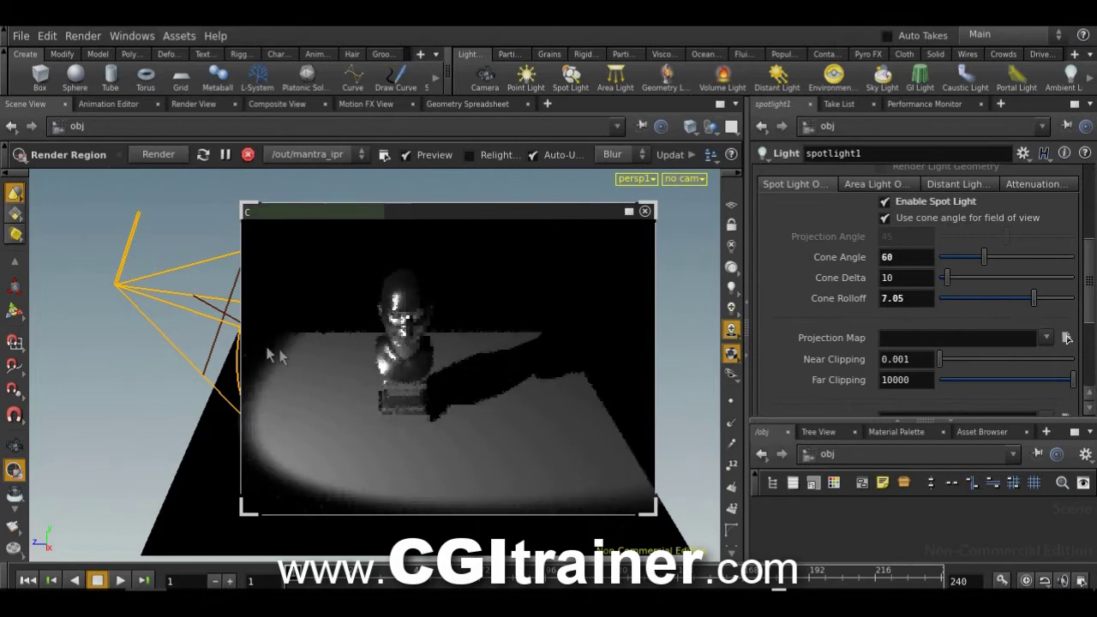
drag(946, 277, 931, 277)
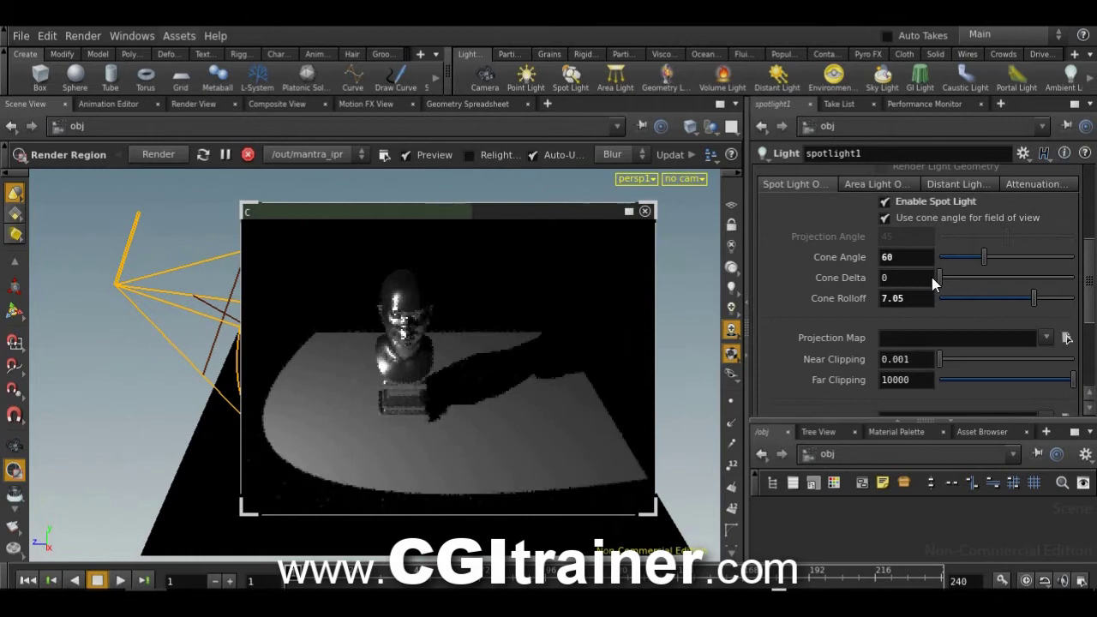
drag(932, 277, 957, 285)
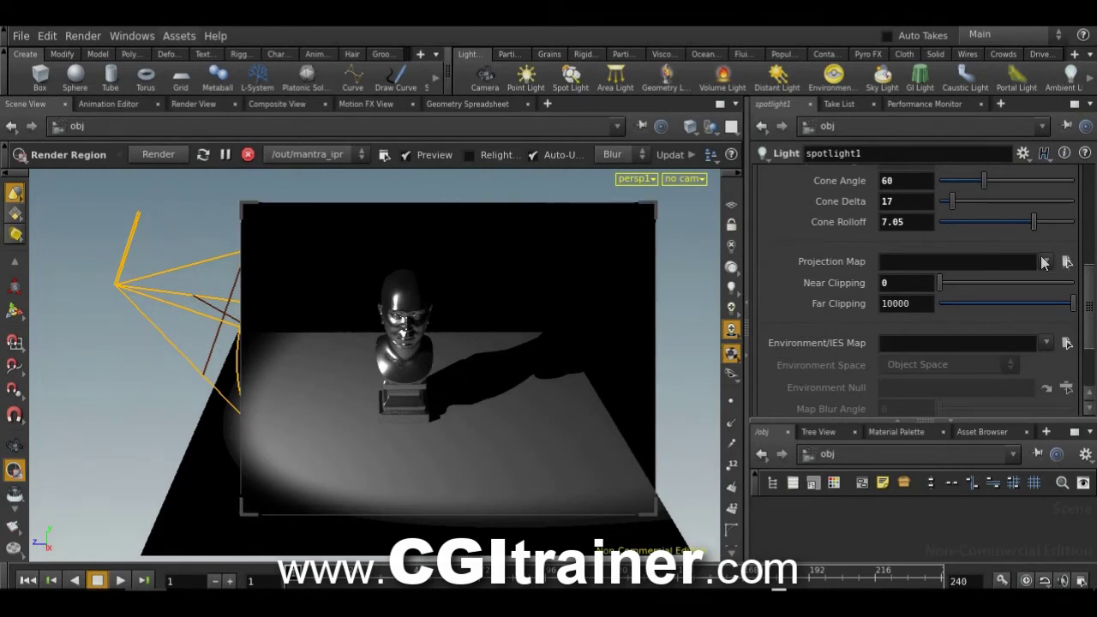
Load FOLIAGE.jpg from the Desktop as the spot light's projection map and shift the render region slightly over the scene.
click(1067, 261)
scroll(369, 212, down, 12)
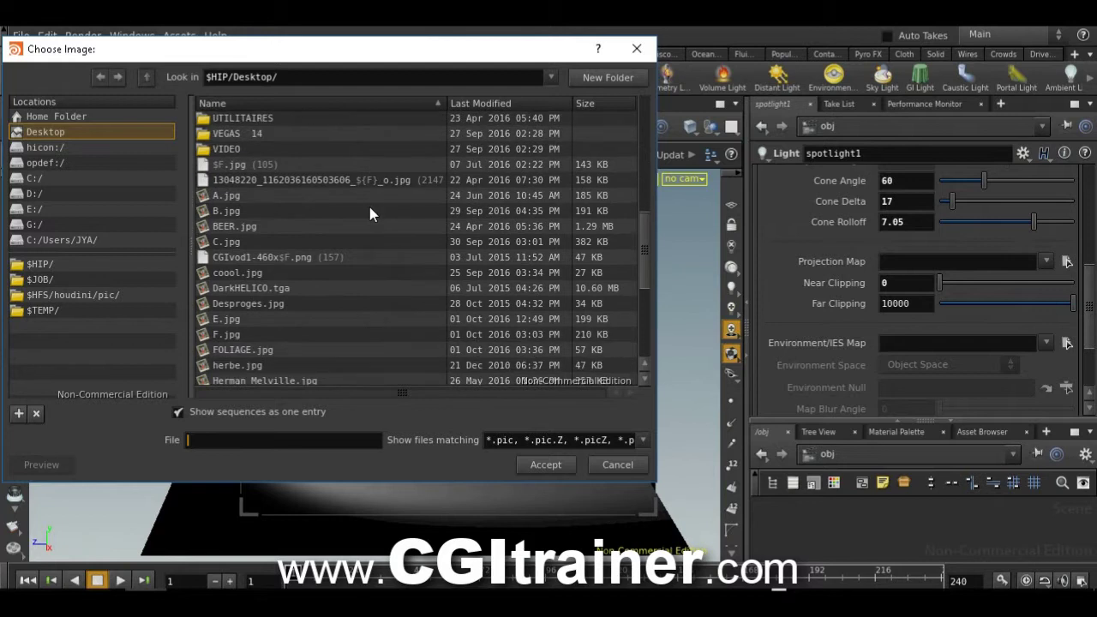
double_click(239, 350)
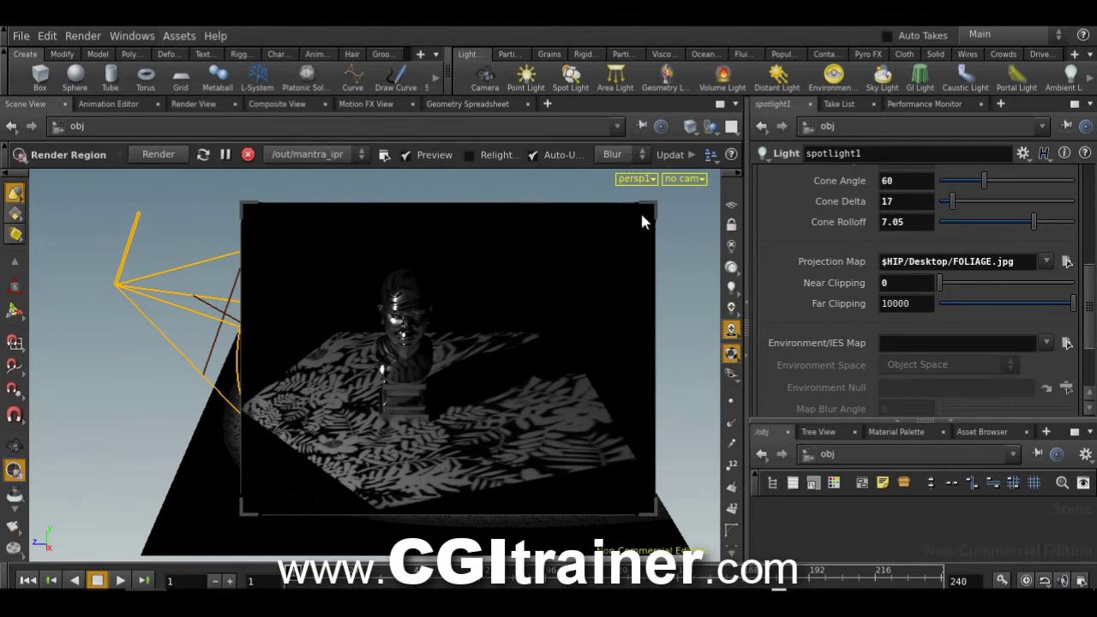
drag(525, 210, 333, 219)
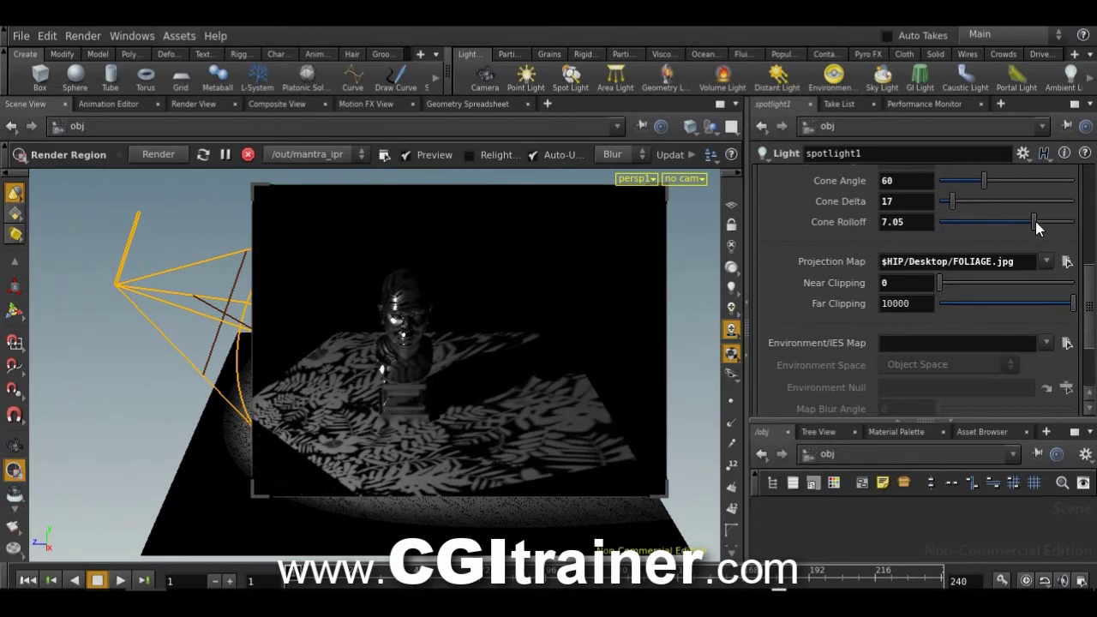
Set the cone delta to 0, reset the cone angle to its default of 45 and set the cone rolloff to 10.
drag(953, 199, 933, 202)
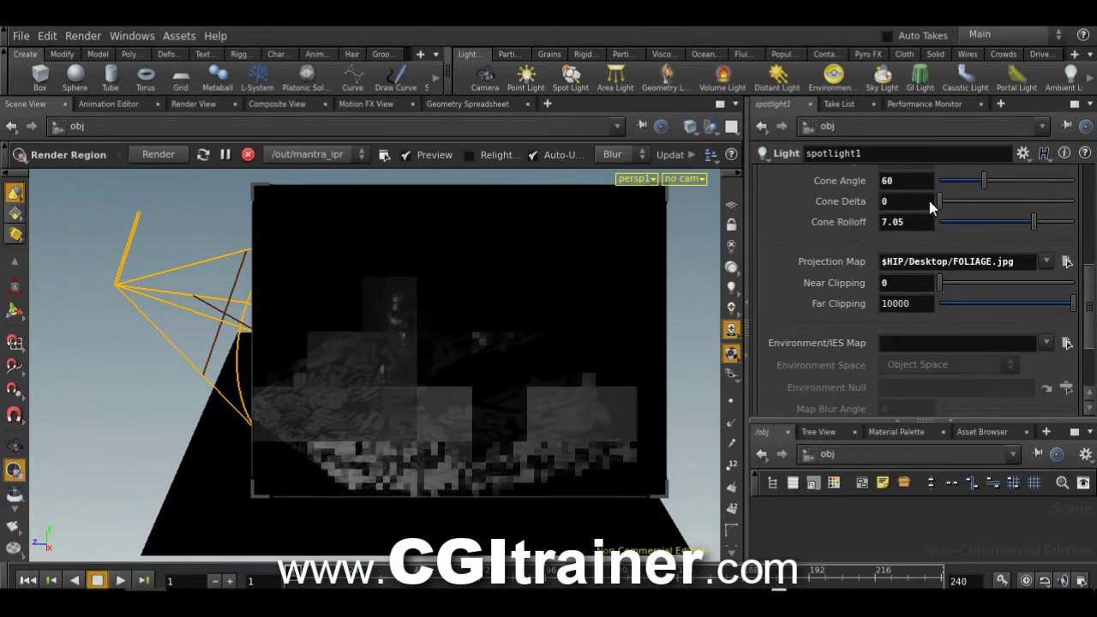
click(936, 224)
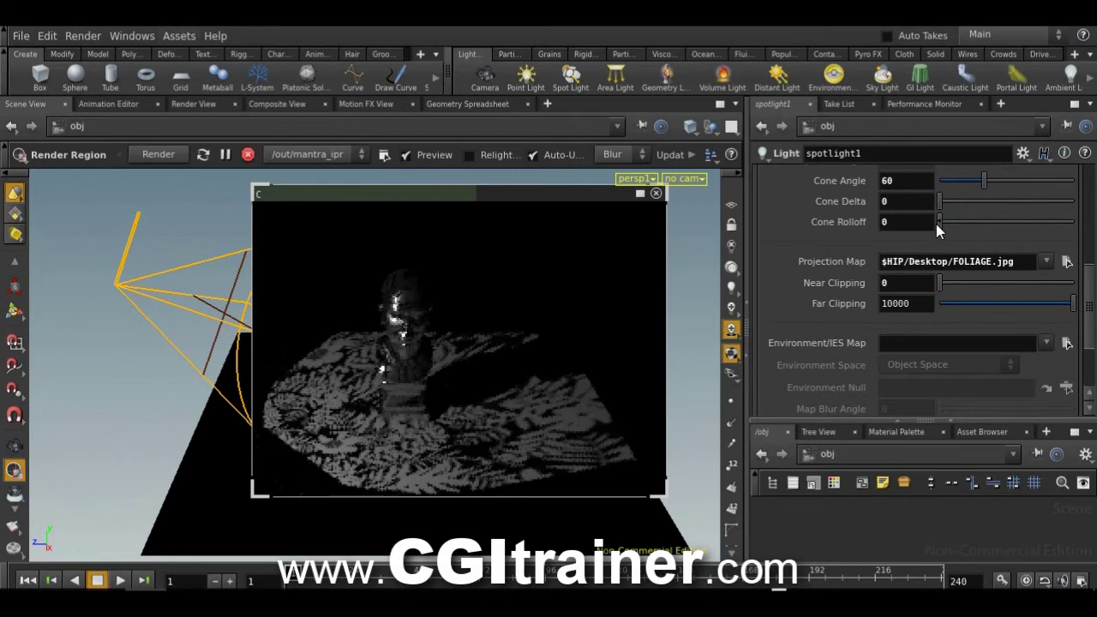
ctrl+middle_click(849, 179)
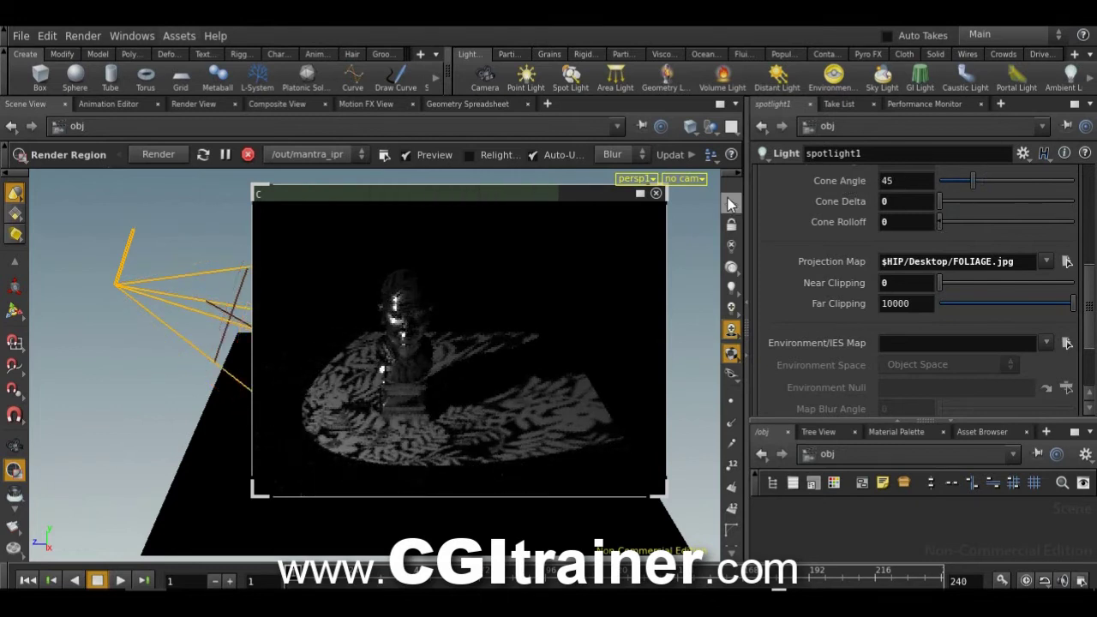
drag(939, 222, 992, 223)
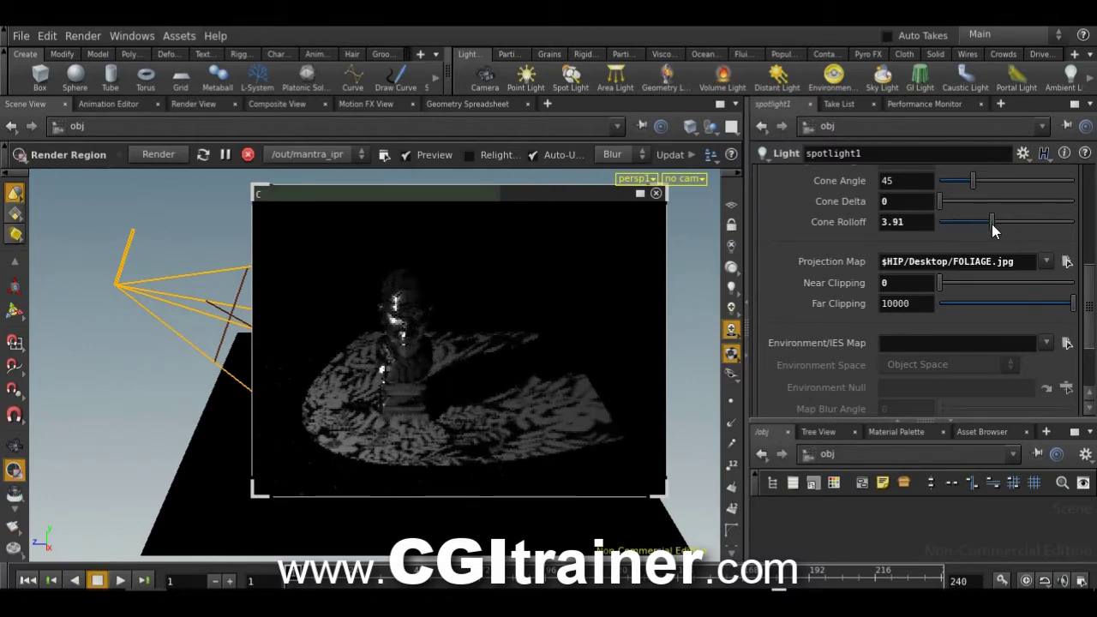
click(891, 222)
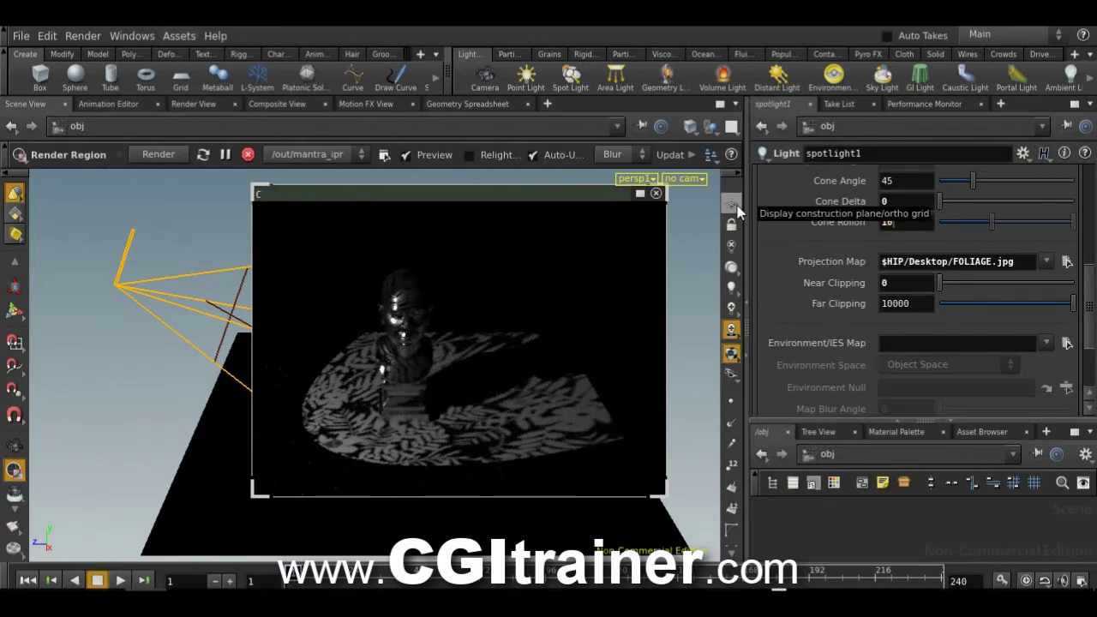
key(Return)
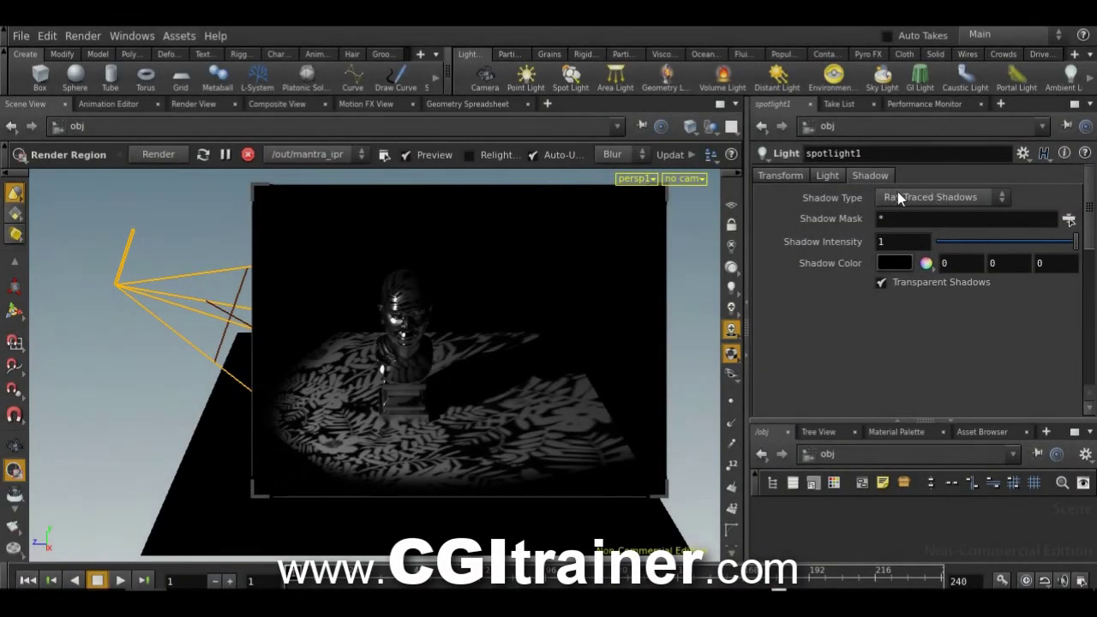
Try Depth Map Shadows on the spot light, review its options, and return to Ray-Traced Shadows with a shadow intensity of 0.436.
click(898, 198)
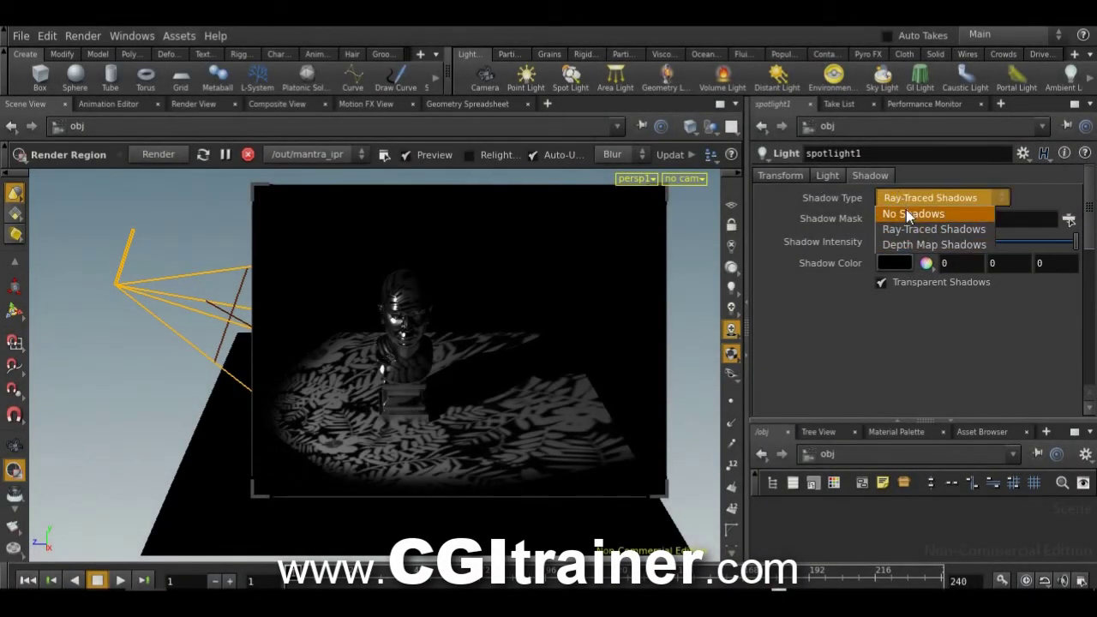
click(911, 247)
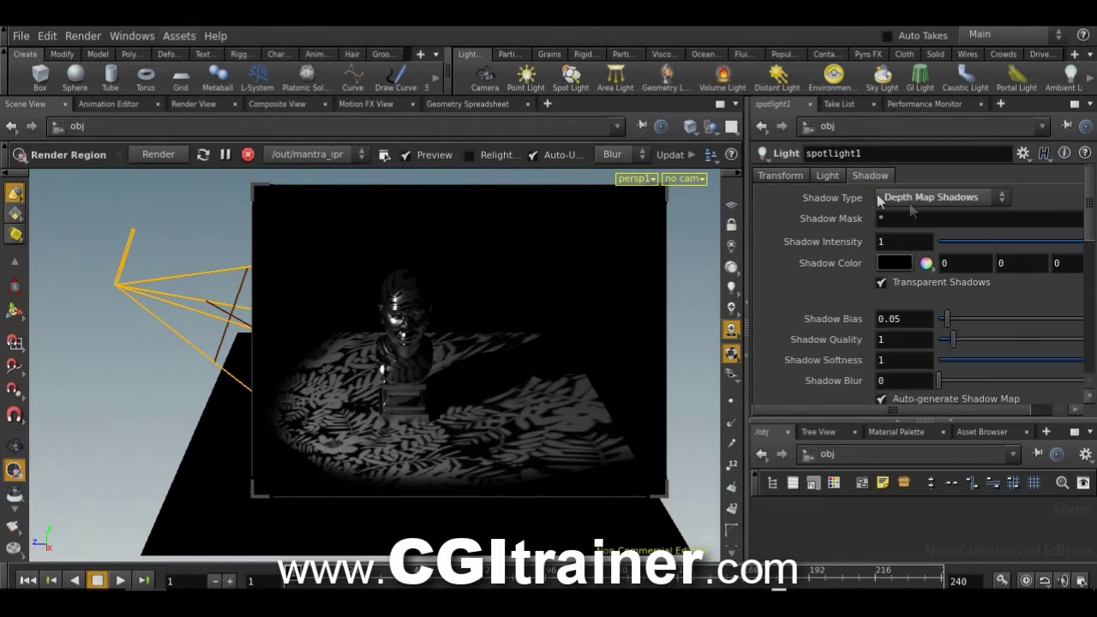
scroll(803, 324, down, 5)
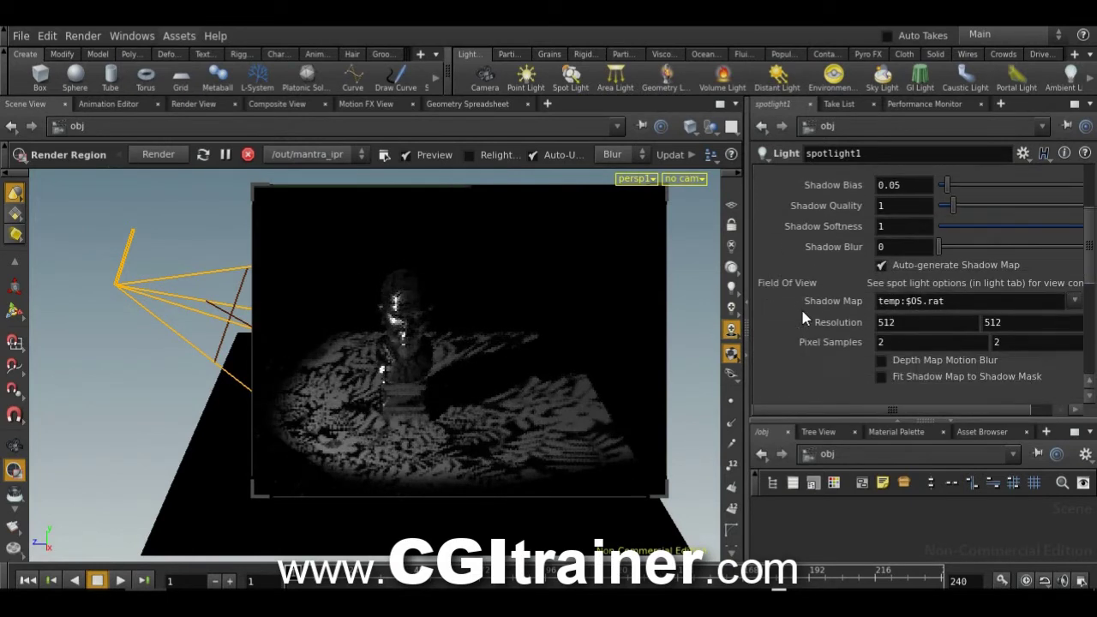
scroll(801, 307, down, 2)
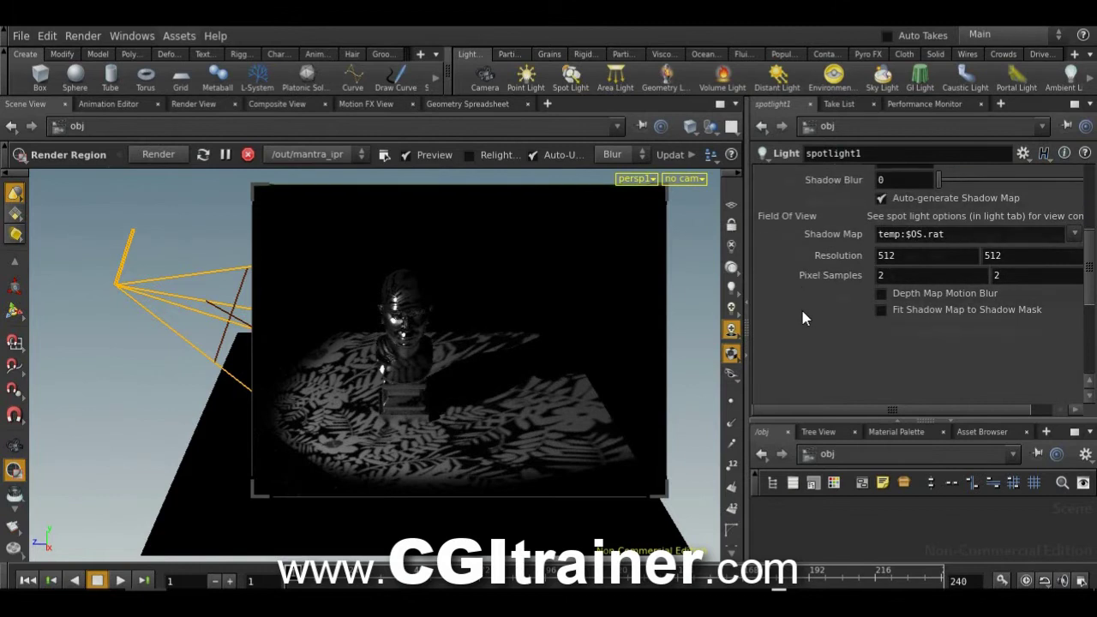
scroll(847, 274, up, 4)
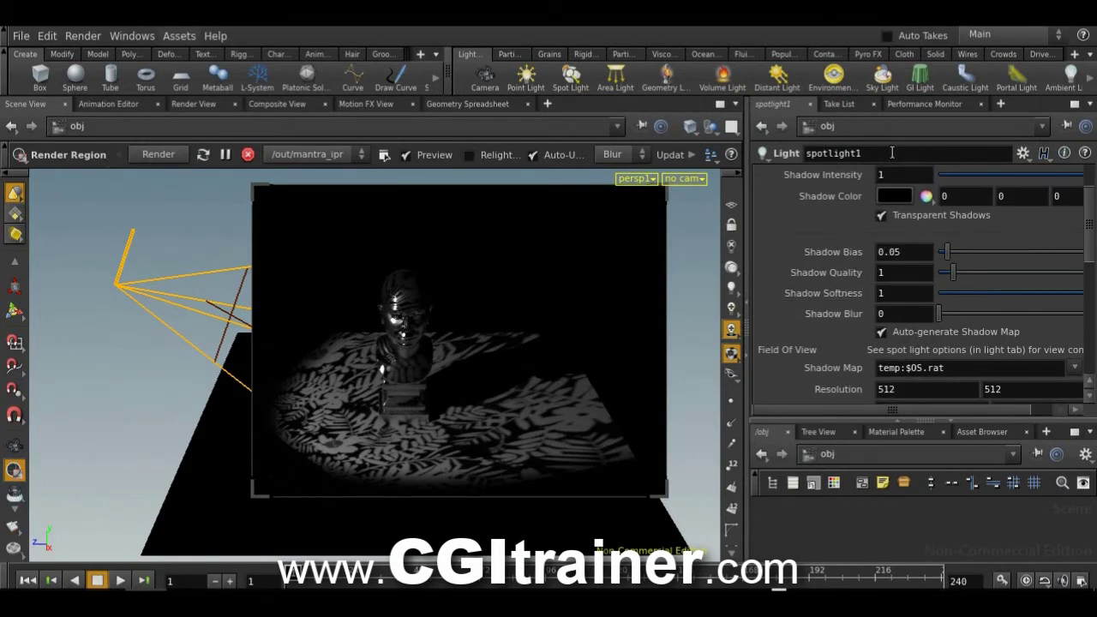
scroll(841, 246, up, 3)
click(943, 198)
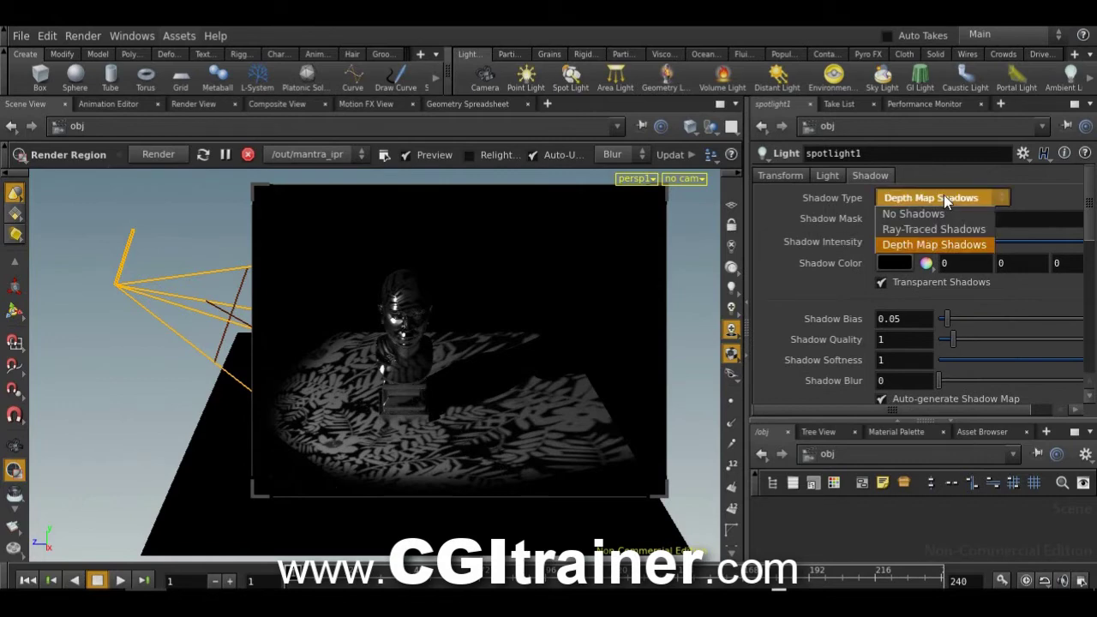
click(929, 230)
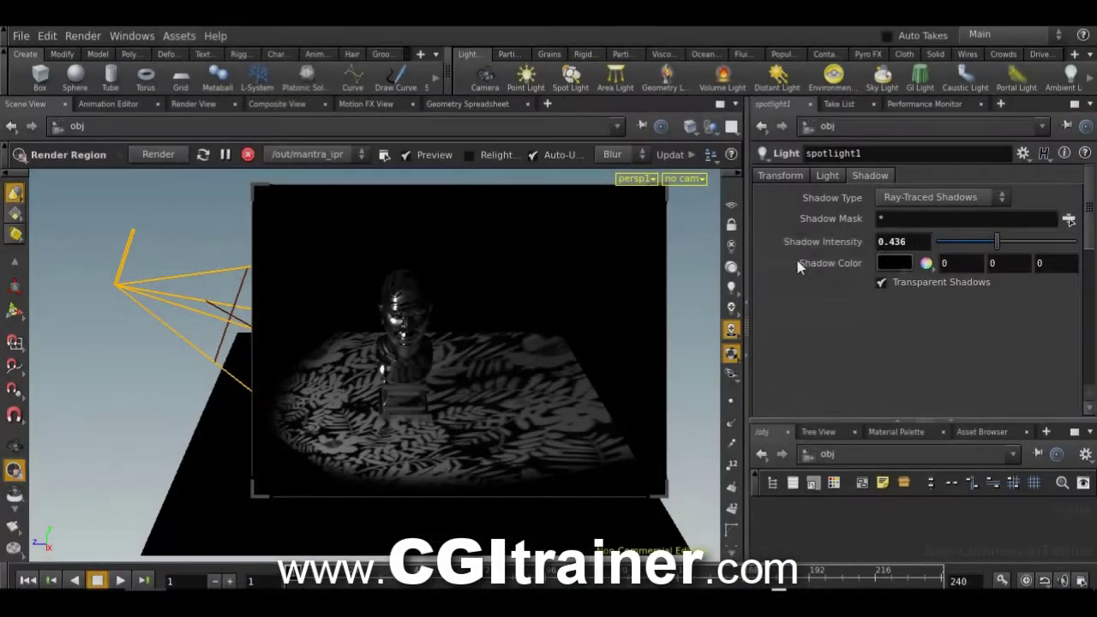
Try a dark blue shadow color with blue at 0.5 on the spot light and restore it to black (0, 0, 0).
click(891, 265)
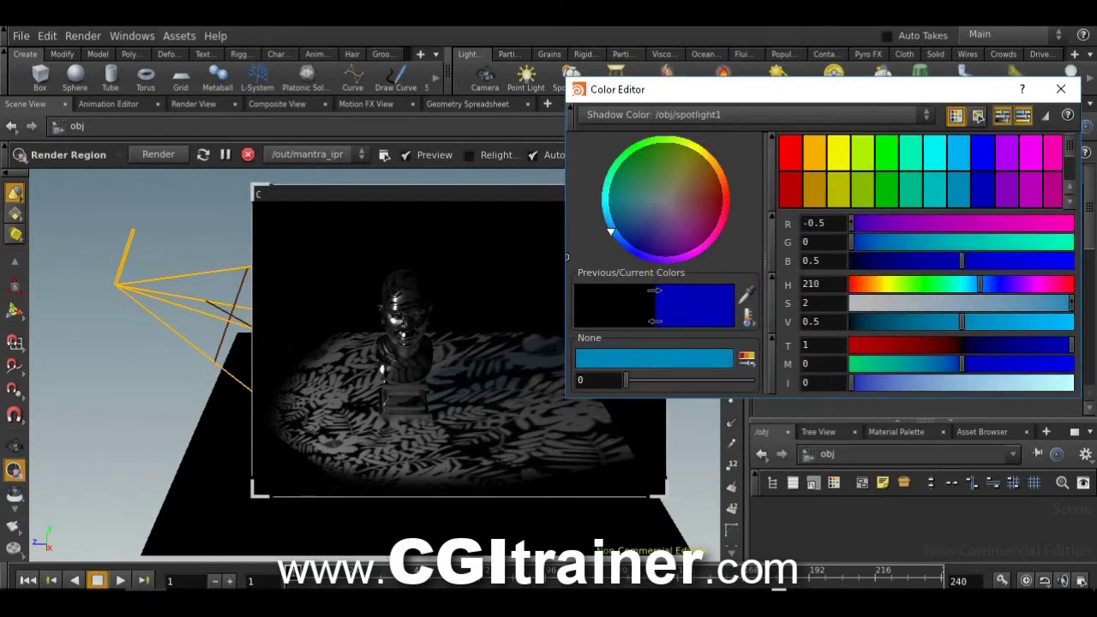
click(1059, 89)
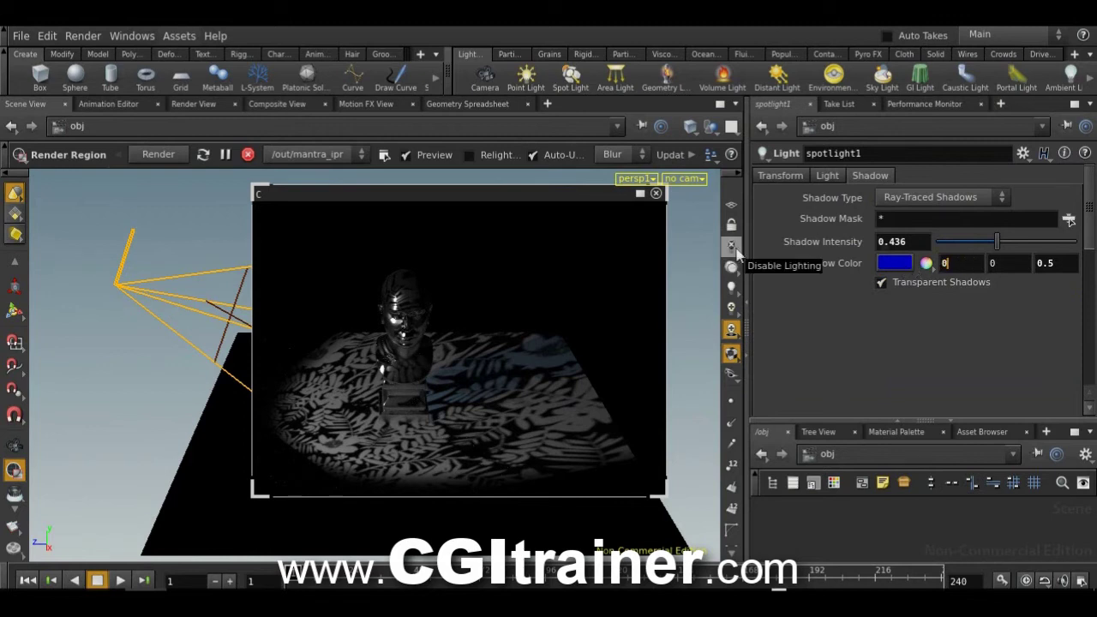
text(0)
key(Return)
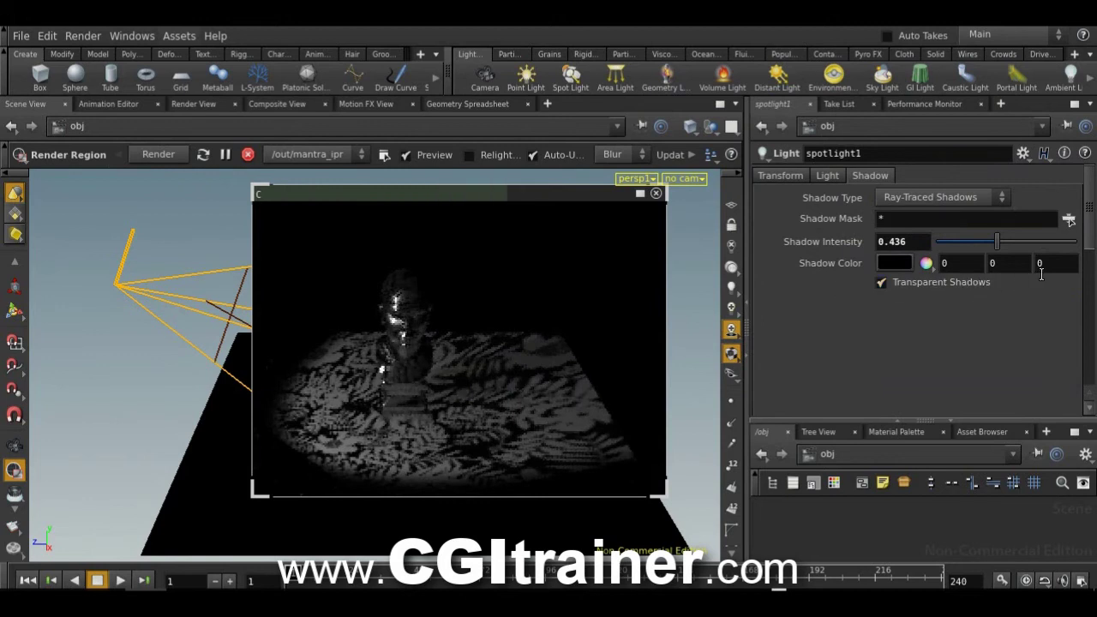
drag(1035, 251, 1060, 255)
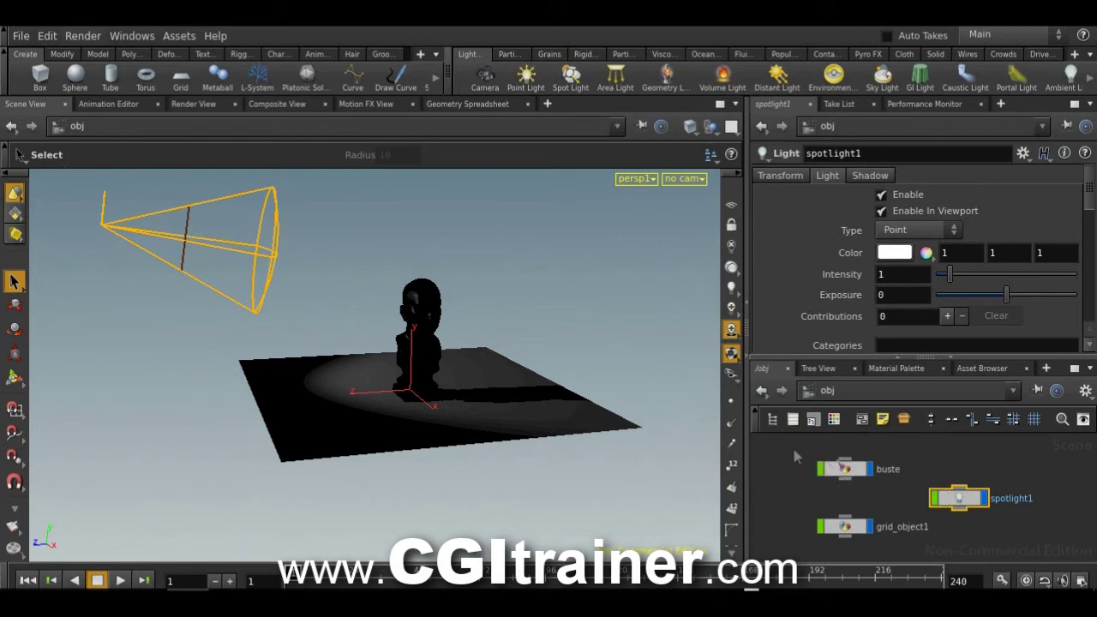
Make grid_object1 unselectable in the viewport and select the buste object.
click(825, 532)
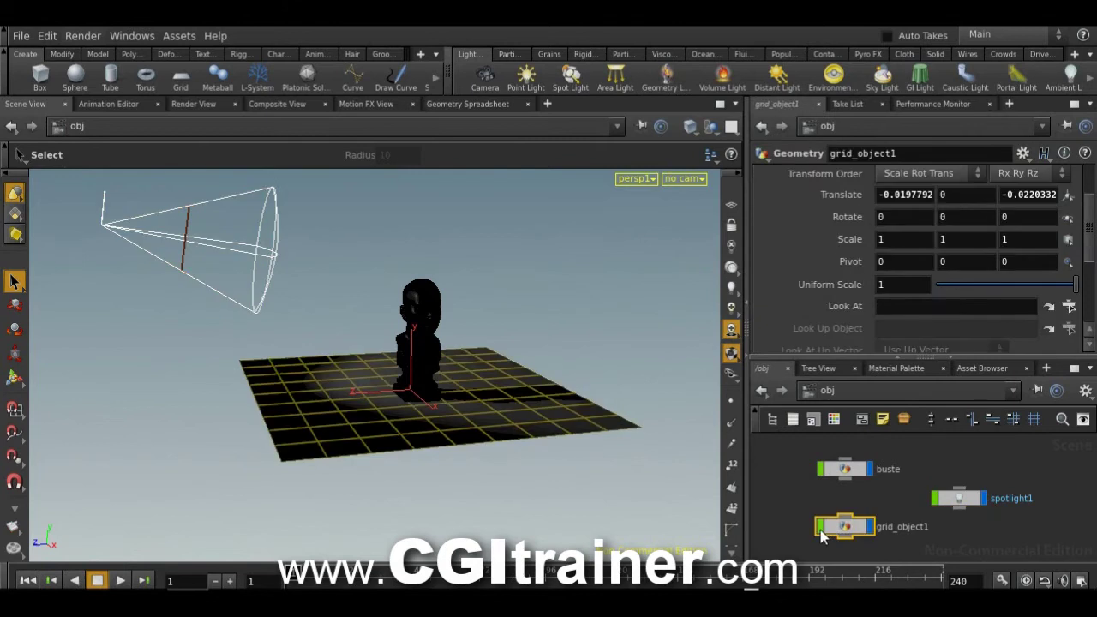
click(829, 476)
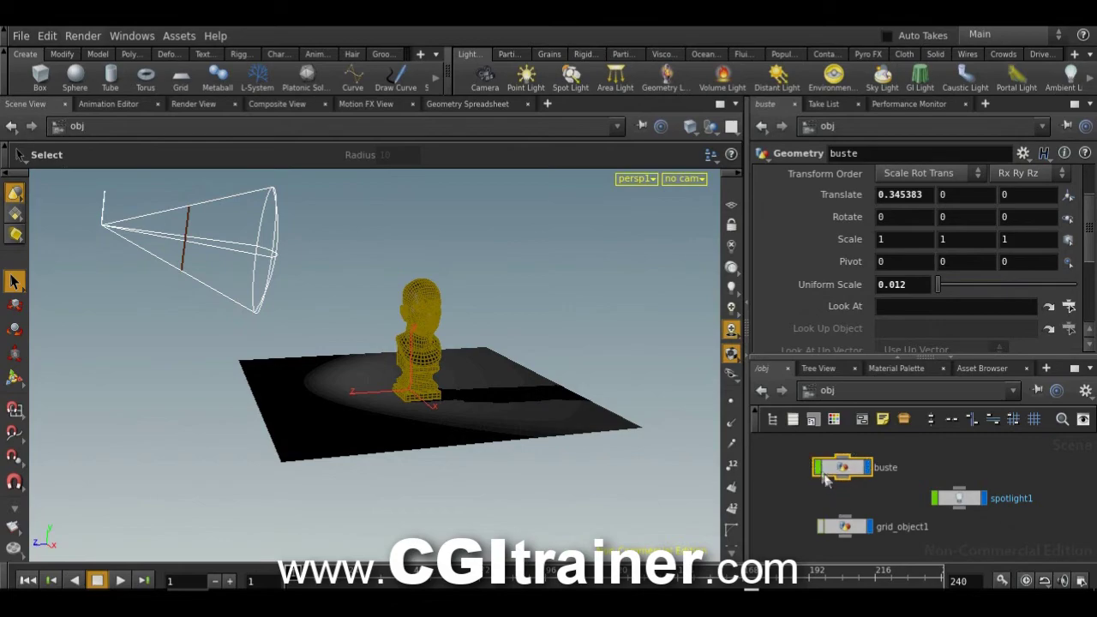
Set the Look At target of spotlight1 to the buste object so the light aims at it.
click(958, 498)
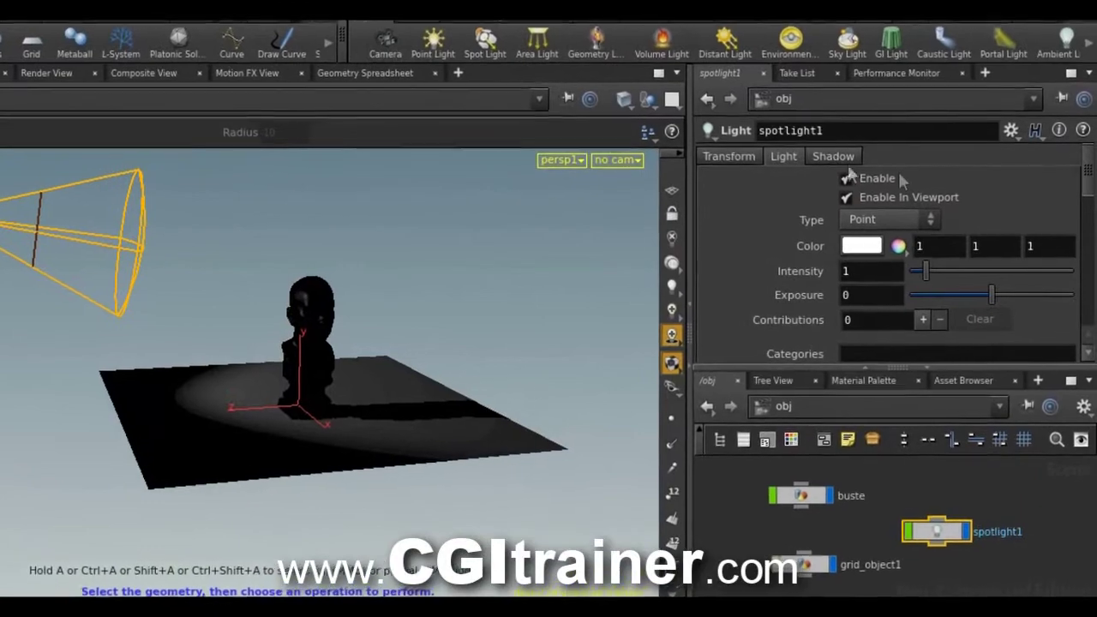
click(728, 156)
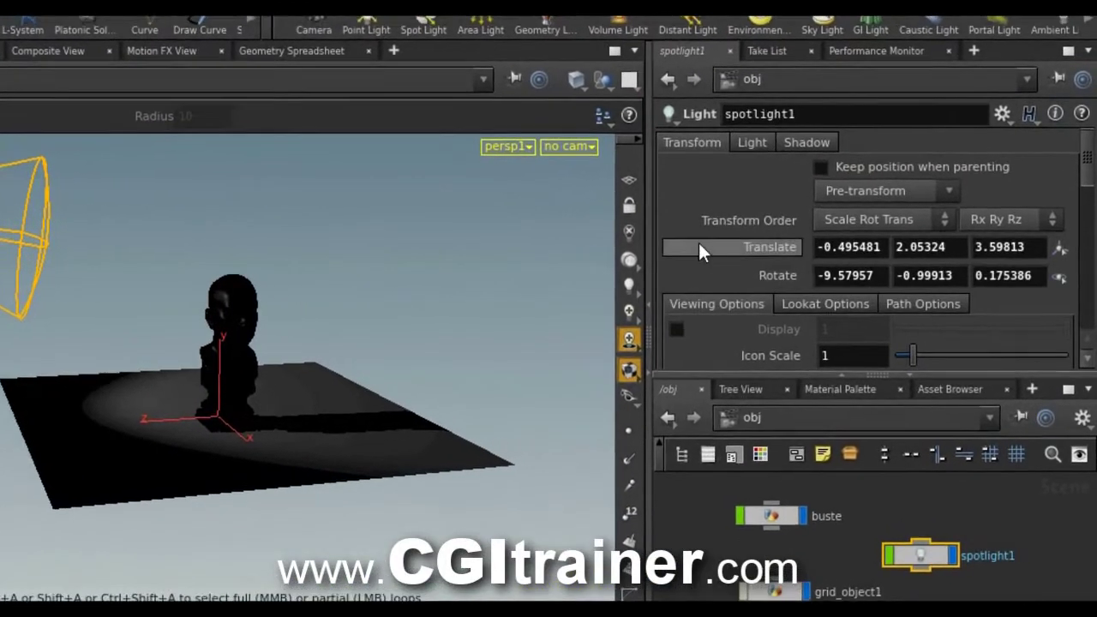
click(826, 304)
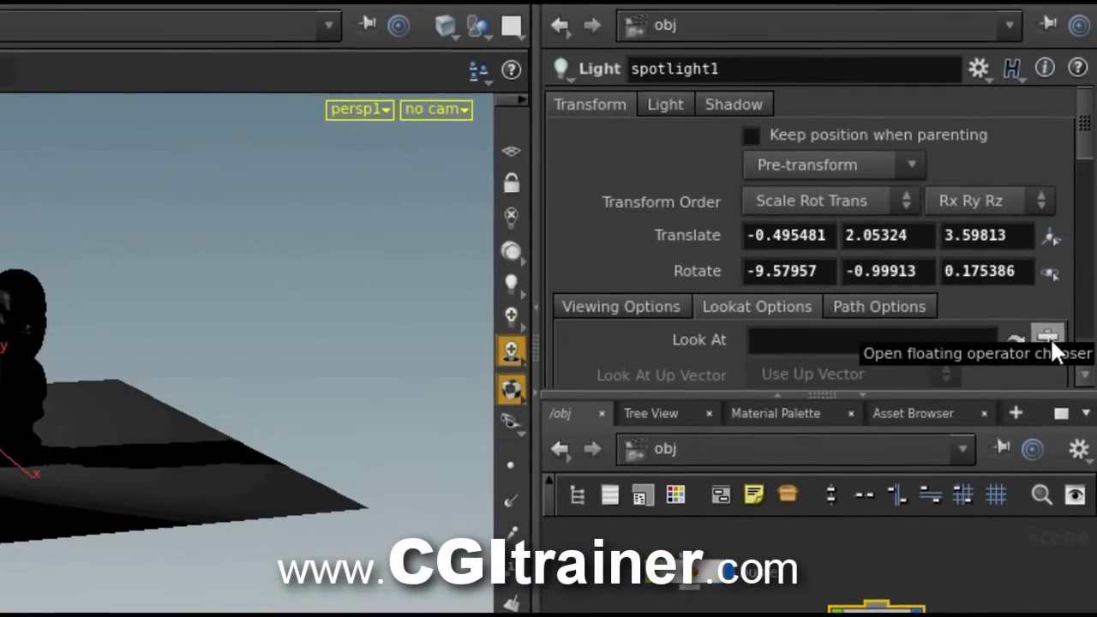
click(1049, 337)
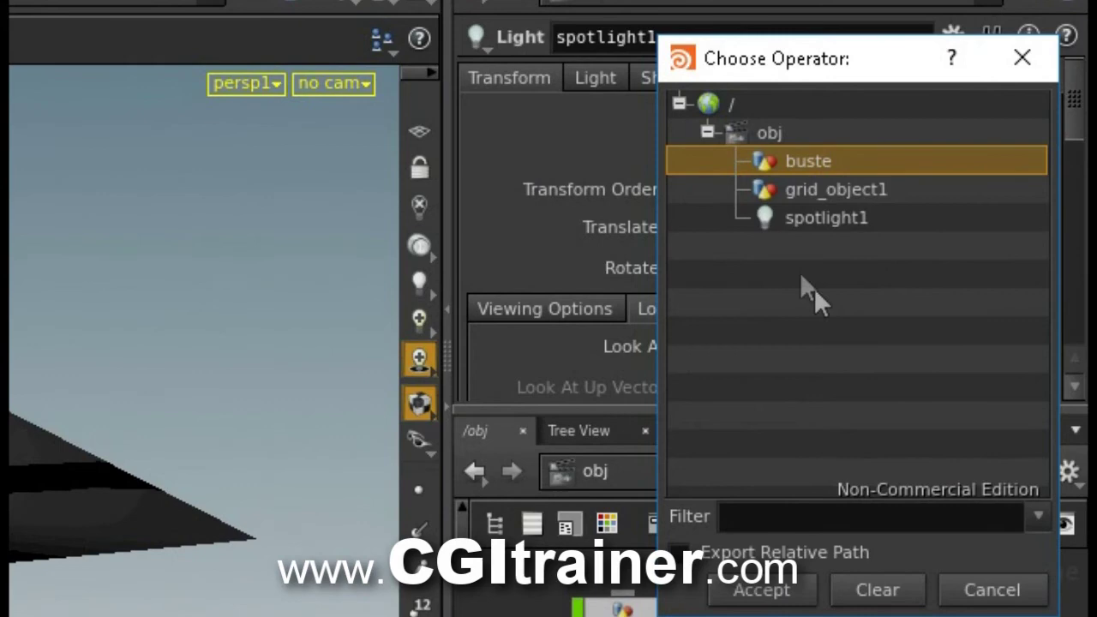
click(753, 595)
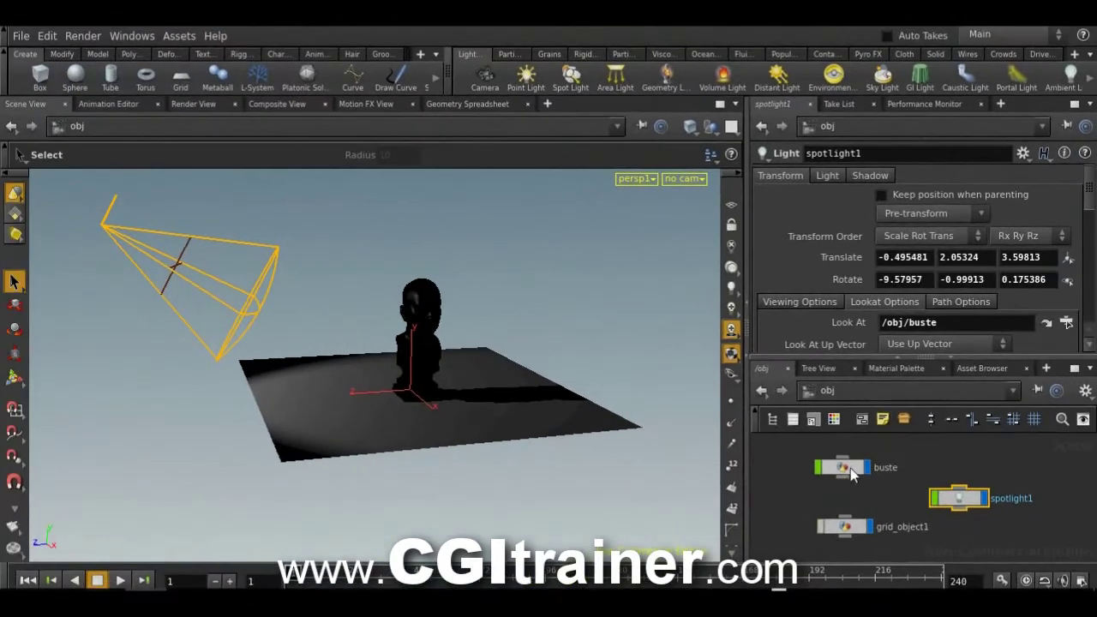
Move the bust across the grid to test how the spot light follows it.
click(304, 418)
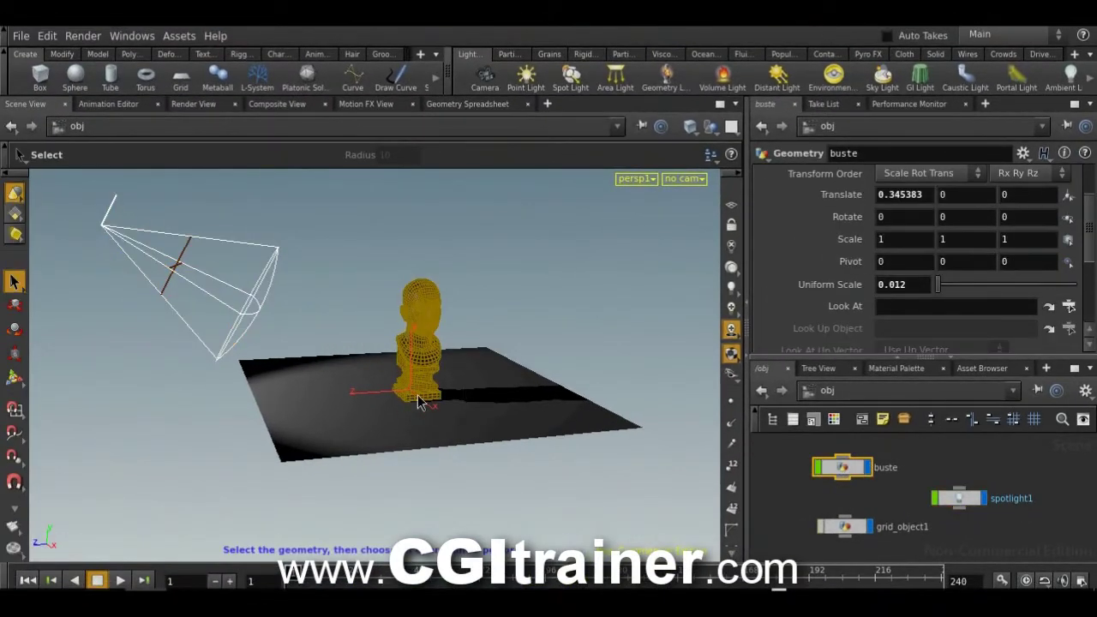
key(t)
drag(433, 415, 484, 334)
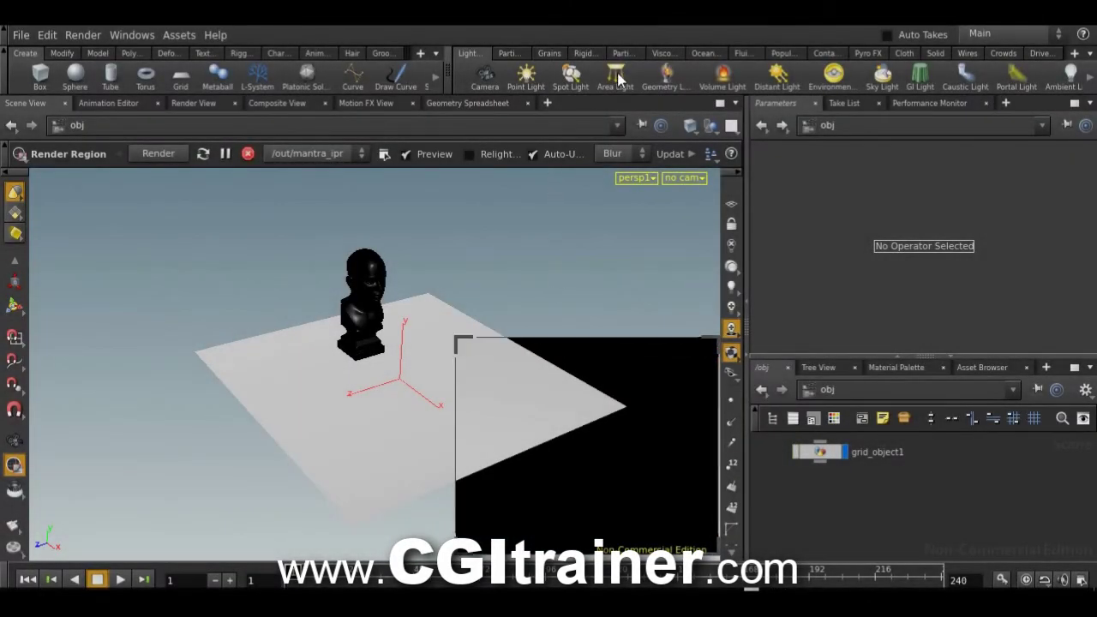
Place an area light beside the bust, raised above the grid and aimed at the bust, with a render region around the bust.
click(616, 77)
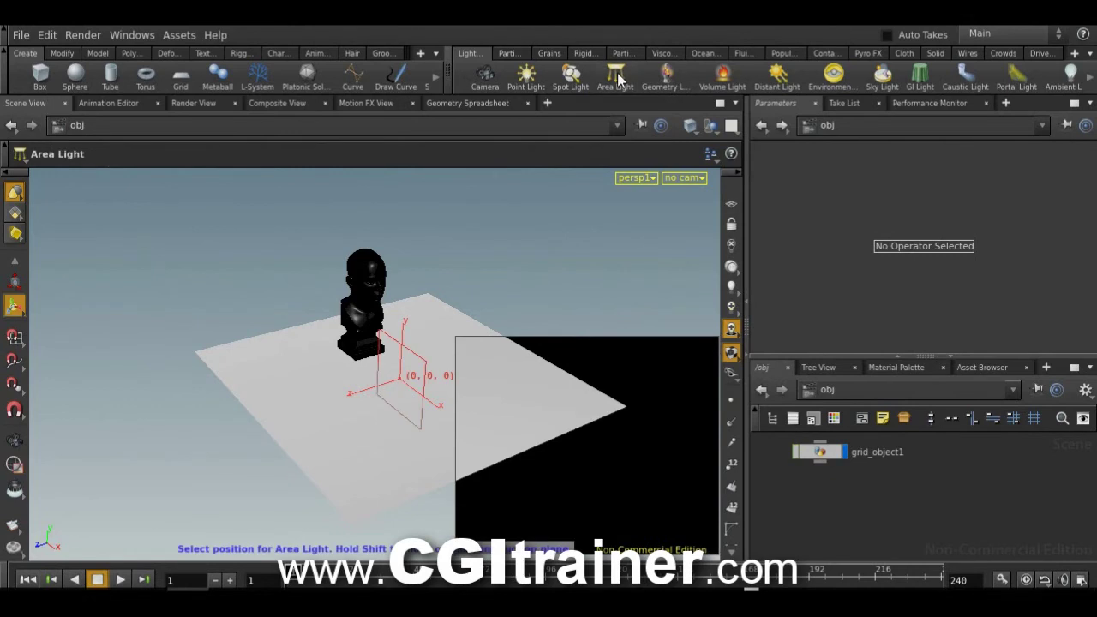
click(259, 351)
drag(264, 355, 287, 390)
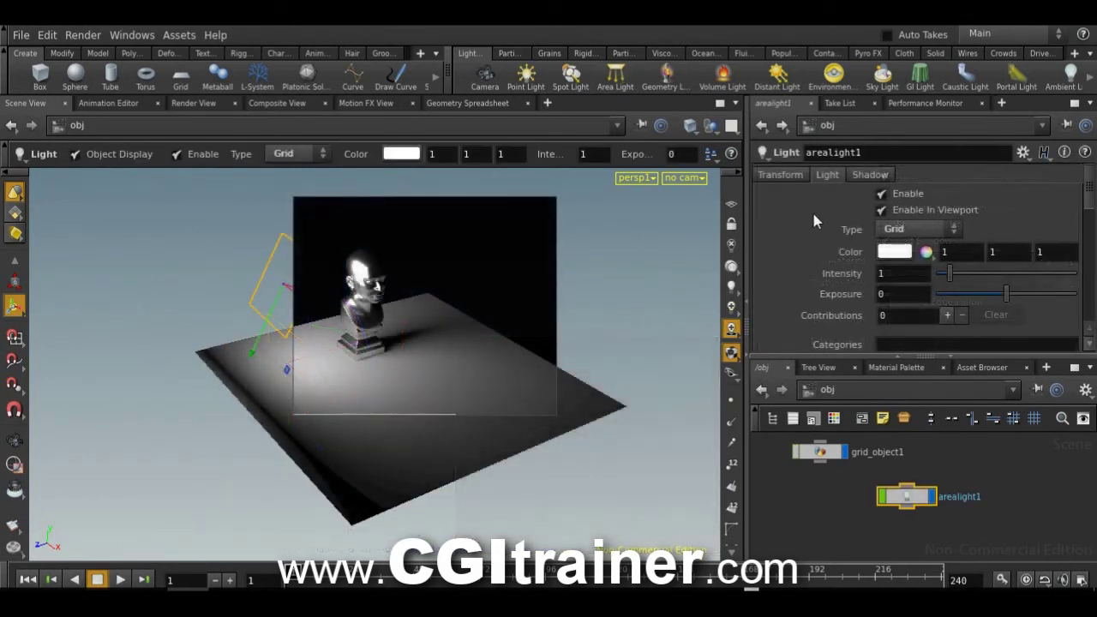
Set the area light's first Area Size value to 0.2 and turn off Normalize Light Intensity to Area.
scroll(812, 209, down, 1)
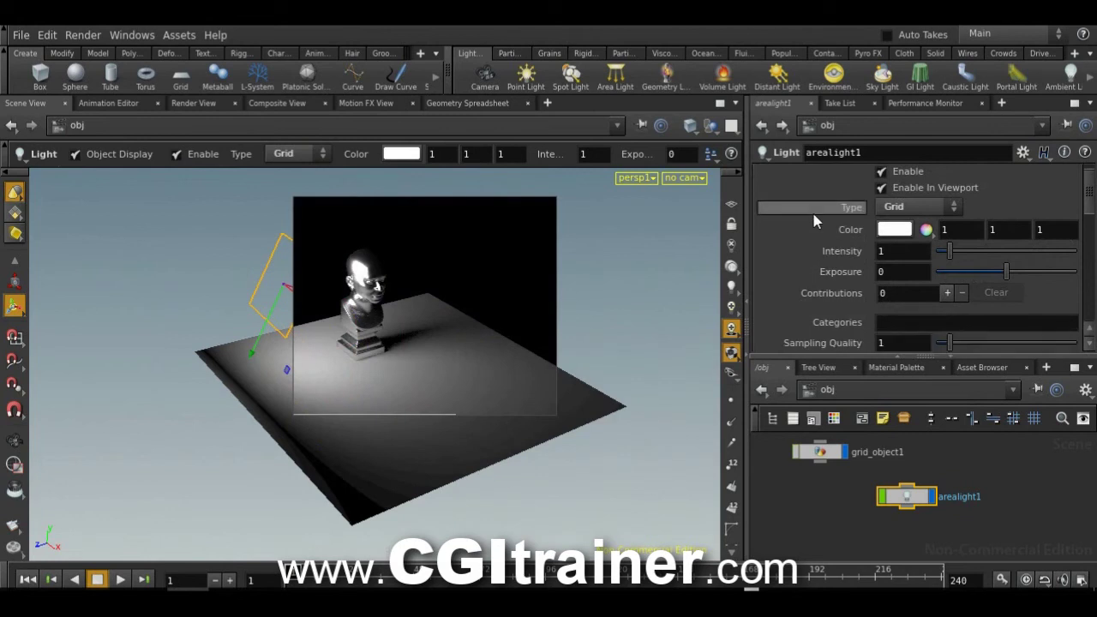
scroll(828, 257, down, 4)
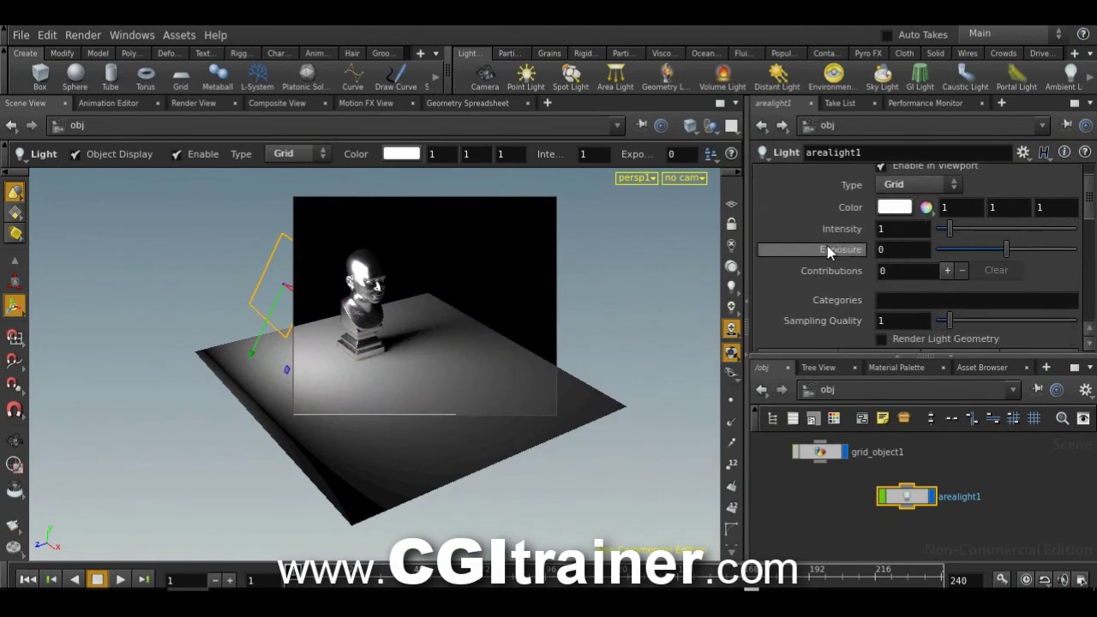
scroll(828, 253, down, 3)
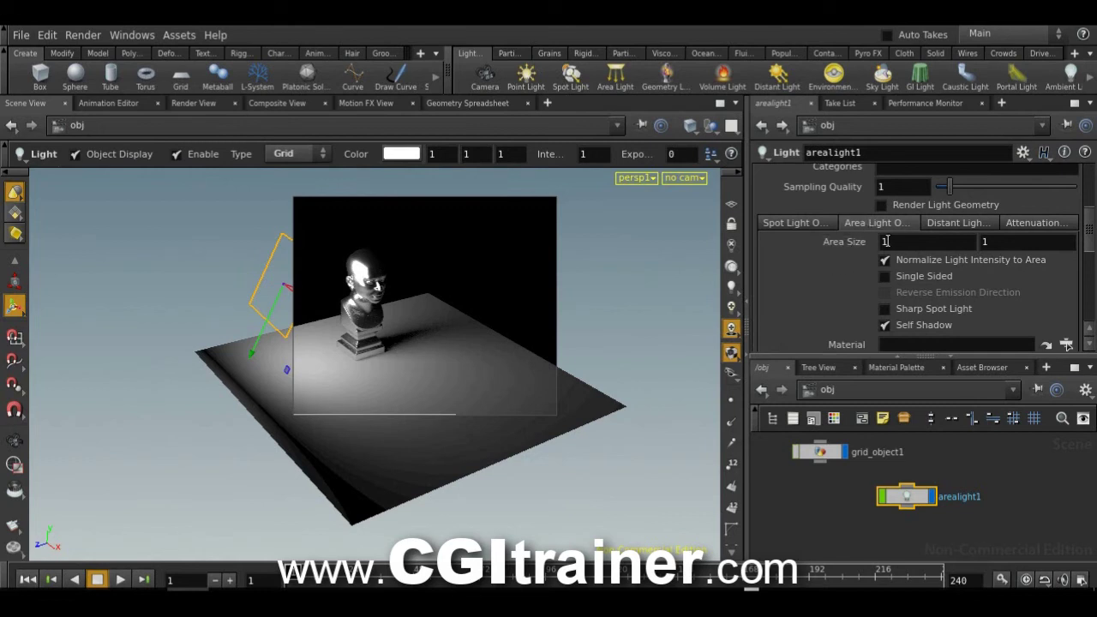
scroll(883, 242, down, 3)
scroll(882, 242, up, 3)
middle_drag(885, 241, 827, 267)
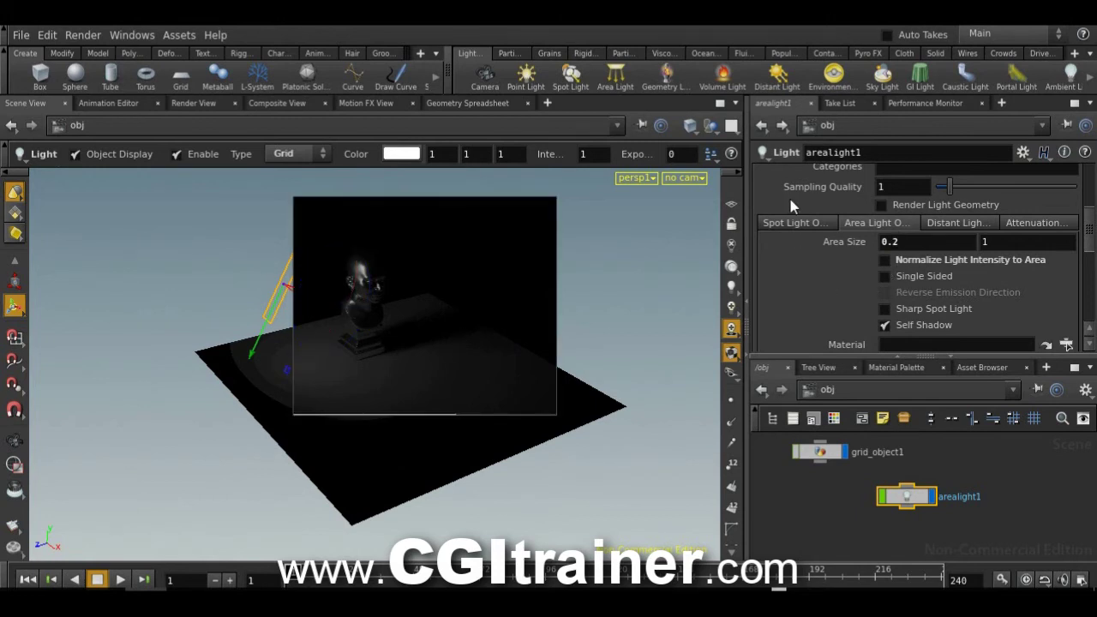
Raise the area light's intensity to 8.1, enlarge its area width and reset the intensity to its default of 1.
scroll(790, 206, up, 3)
drag(949, 206, 1022, 206)
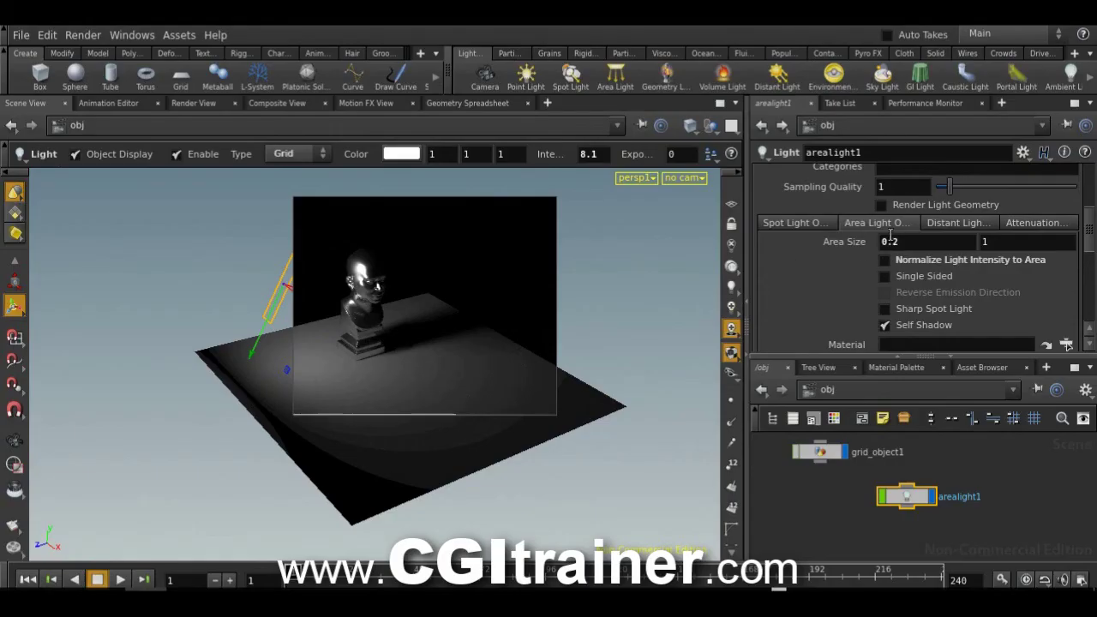
middle_drag(885, 242, 1037, 211)
scroll(799, 190, up, 5)
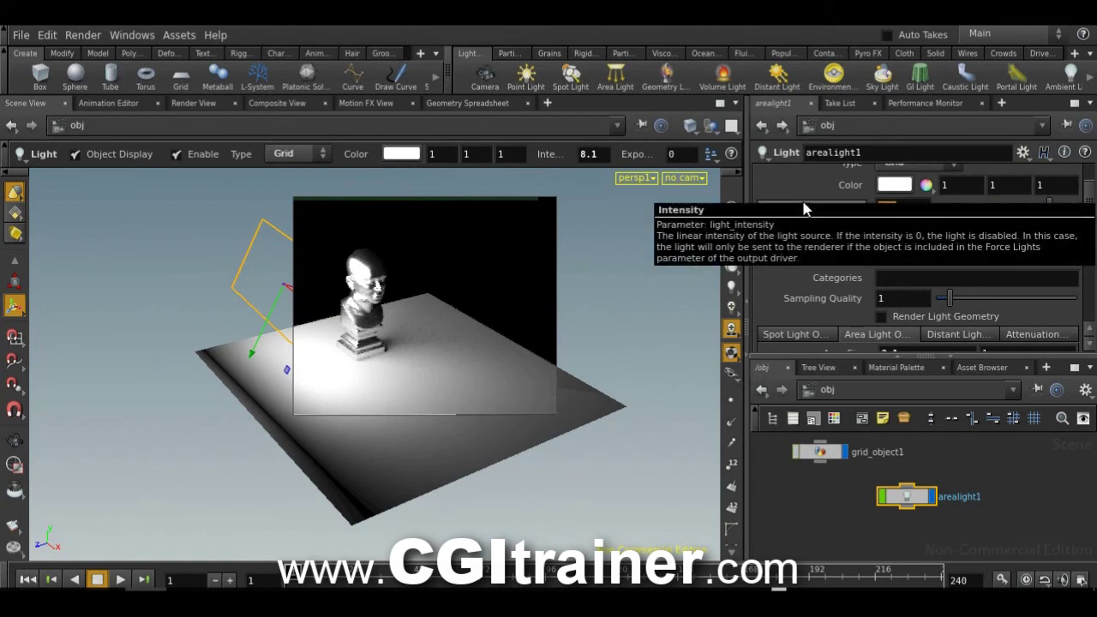
ctrl+middle_click(804, 209)
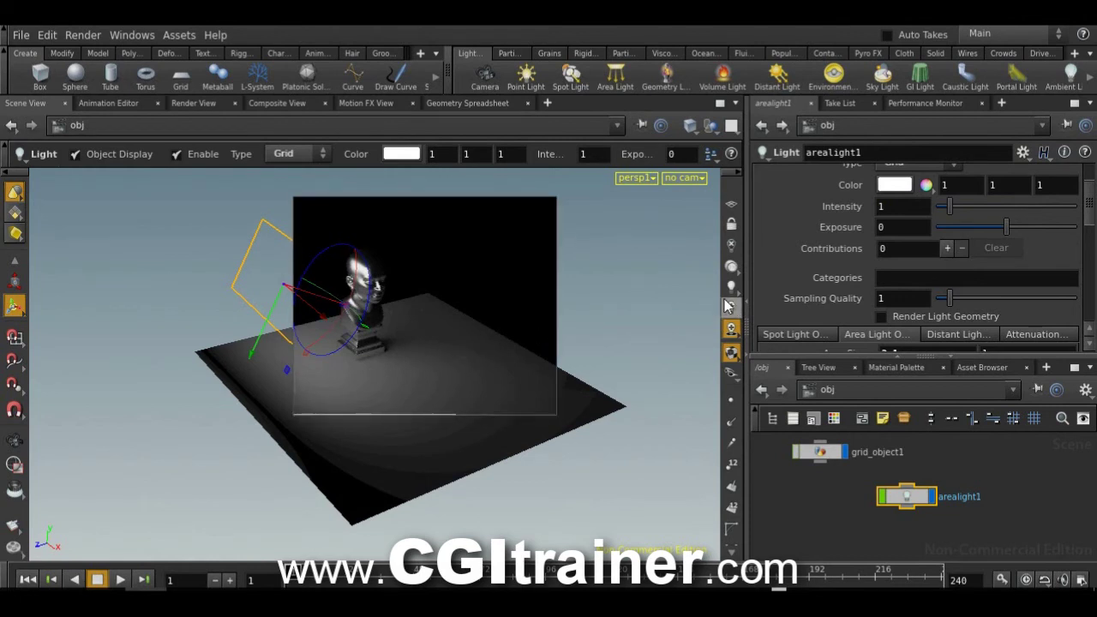
Set the area light's first Area Size value to 1.2 and test the Single Sided option while rotating the light.
scroll(923, 273, down, 4)
click(923, 274)
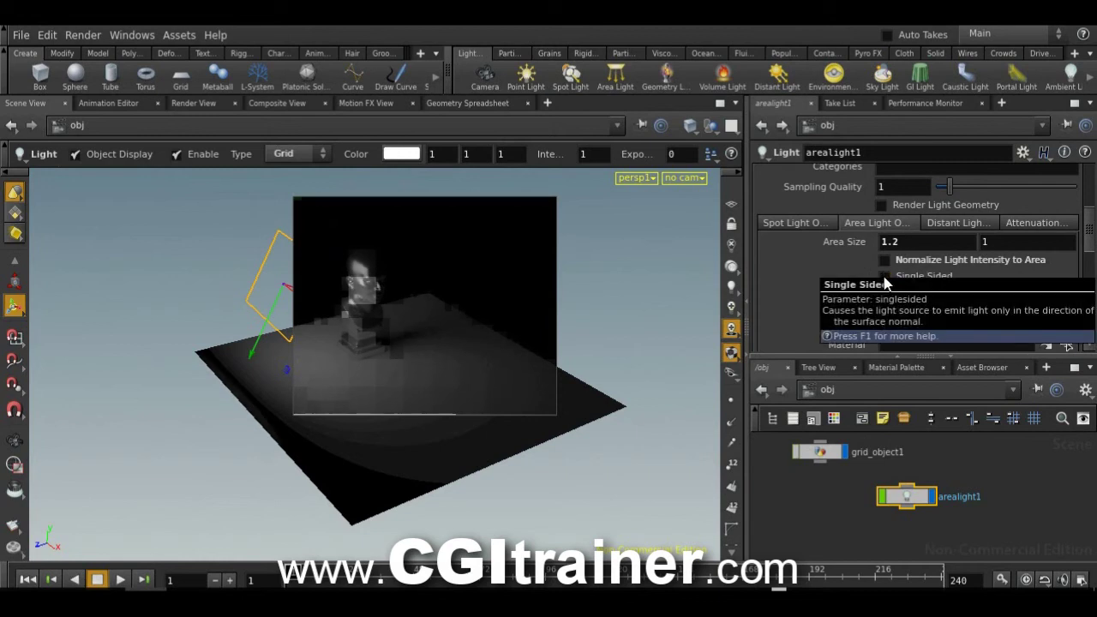
click(885, 277)
drag(317, 300, 455, 341)
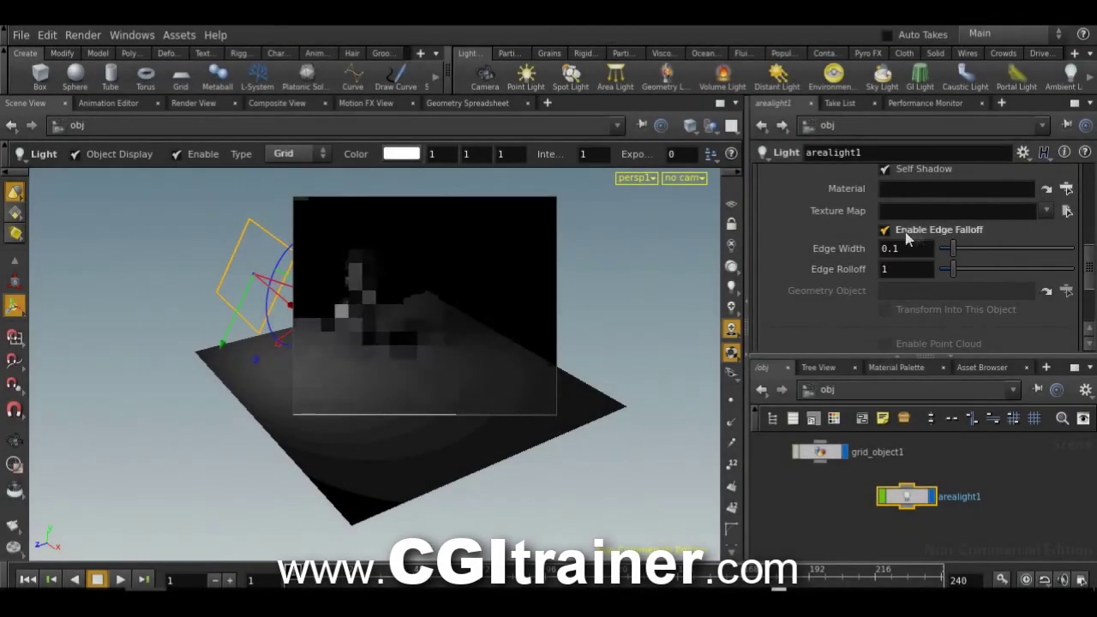
Enable Edge Falloff on the area light and increase its edge width.
drag(953, 248, 990, 274)
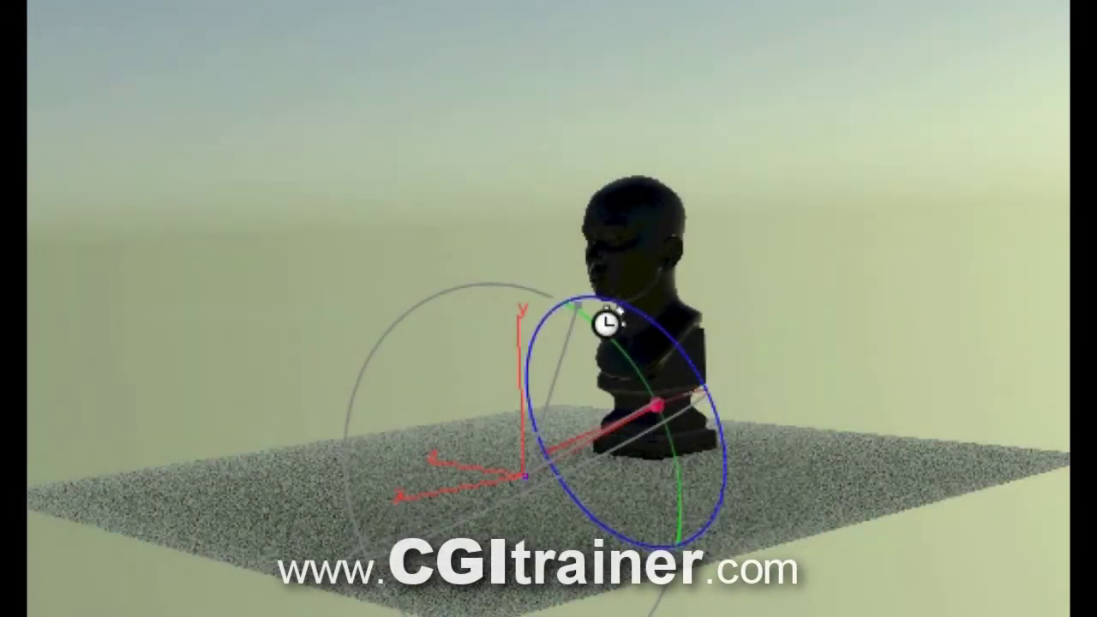
Rotate the sky light's sun handle to raise the sun and lower it toward the horizon, previewing the bust in a render region.
drag(606, 323, 582, 303)
key(s)
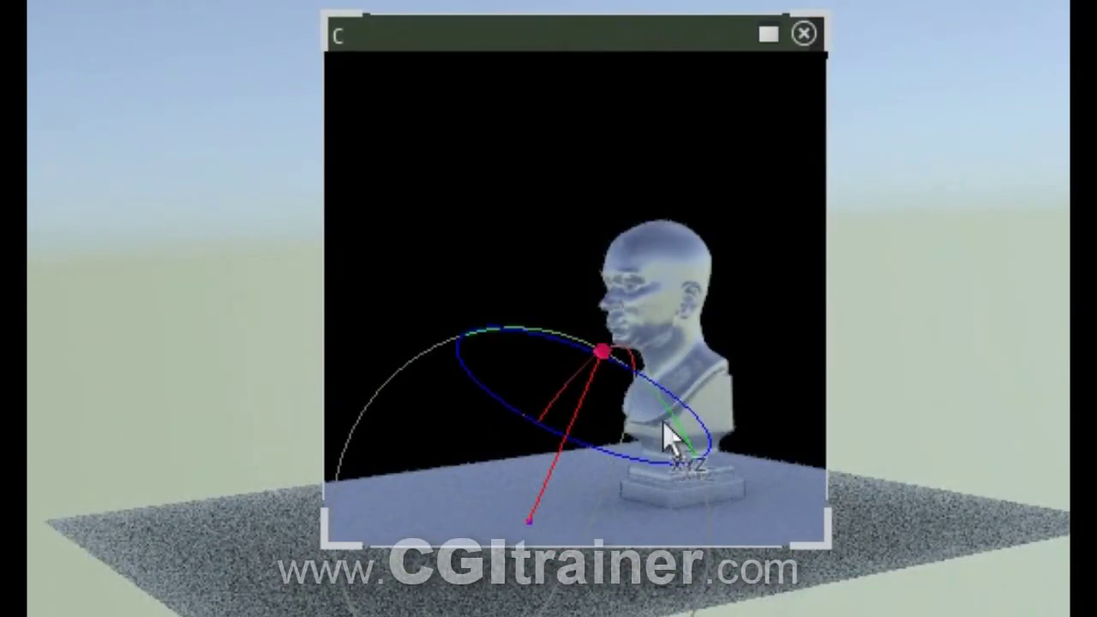
drag(663, 421, 680, 462)
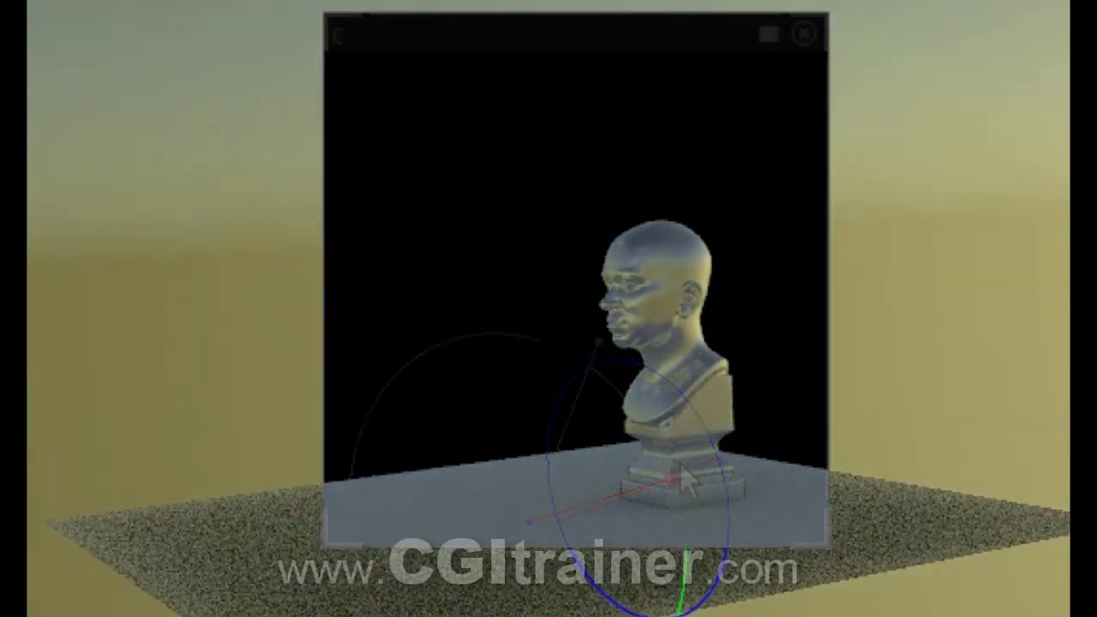